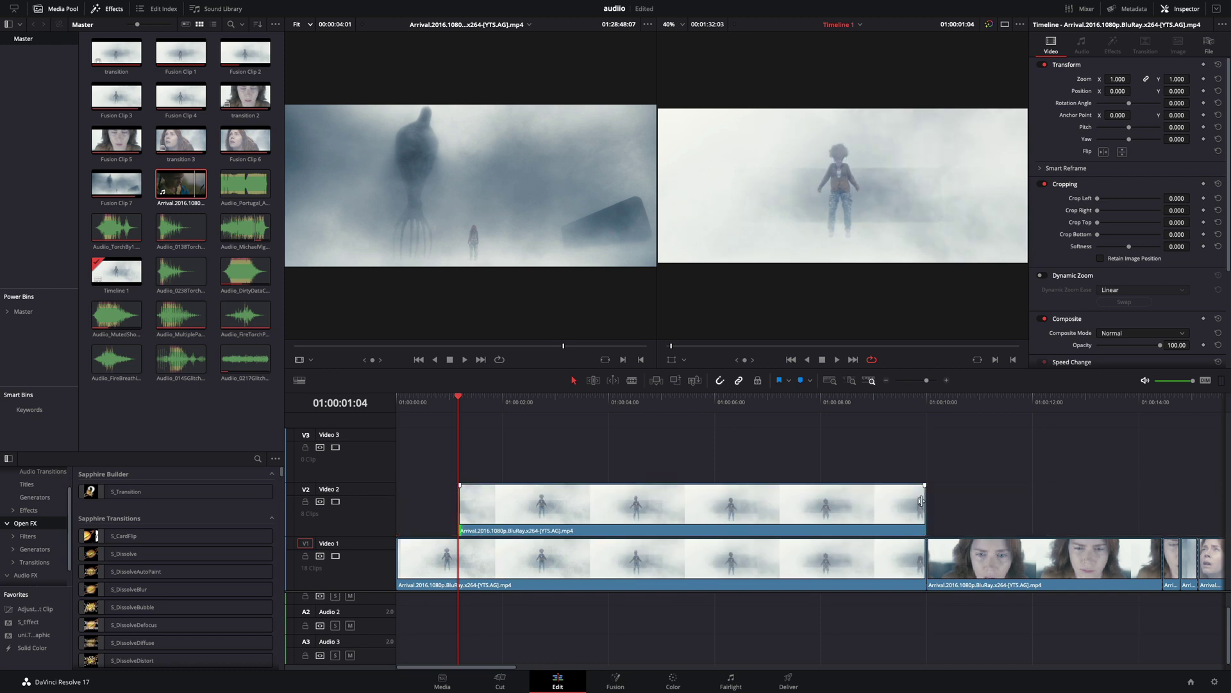
Shorten the Video 2 clip to a brief piece starting at the playhead and convert it to a new Fusion clip.
{"action": "left_click_drag", "start_coordinate": [921, 501], "coordinate": [480, 498]}
{"action": "right_click", "coordinate": [476, 510]}
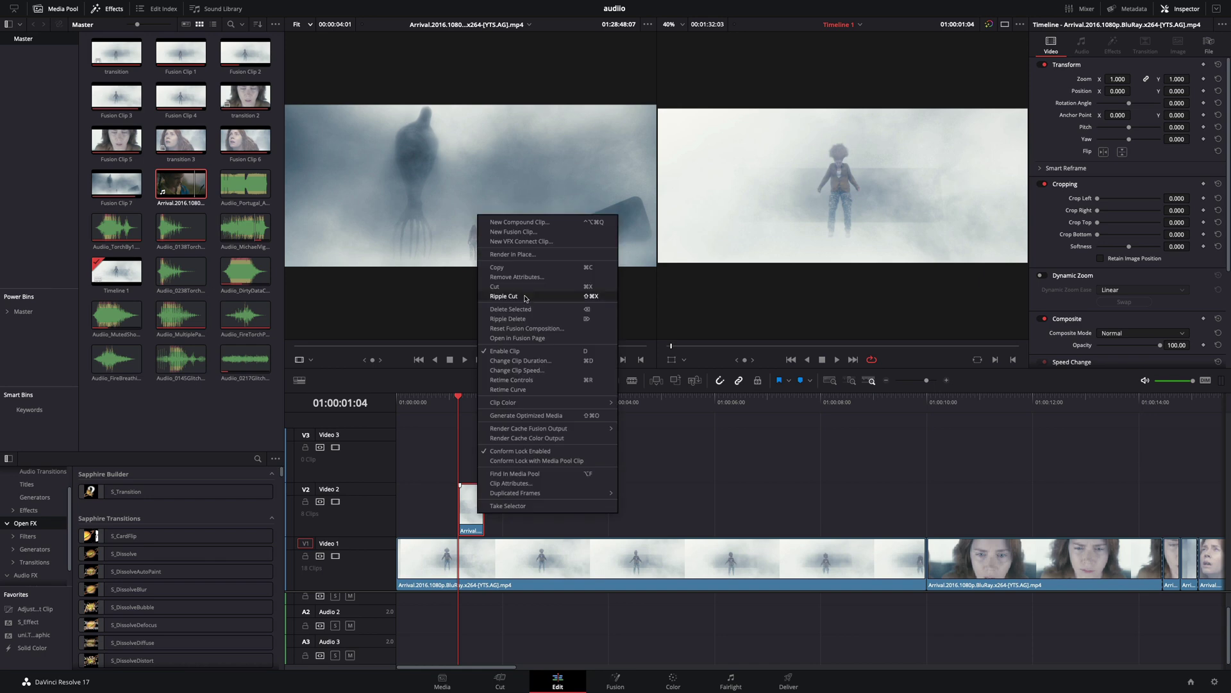
{"action": "left_click", "coordinate": [516, 232]}
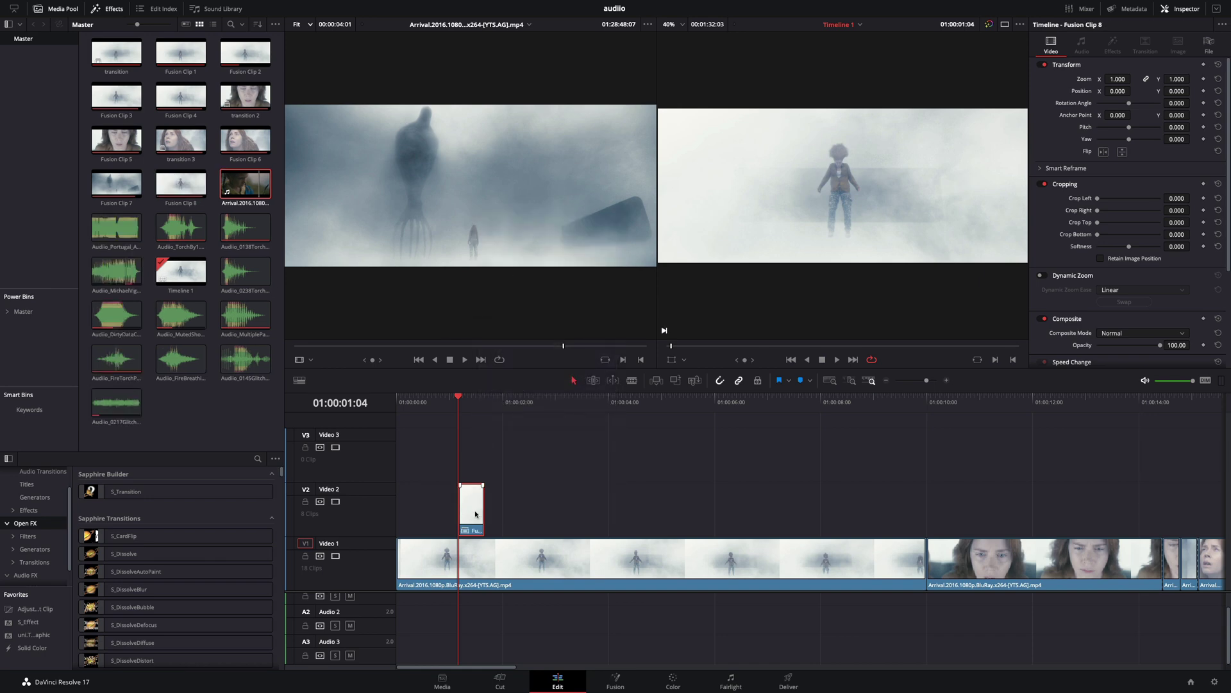
Open the Fusion clip in the Fusion page and add a Lens Reflections node after MediaIn1.
{"action": "right_click", "coordinate": [476, 514]}
{"action": "left_click", "coordinate": [532, 357]}
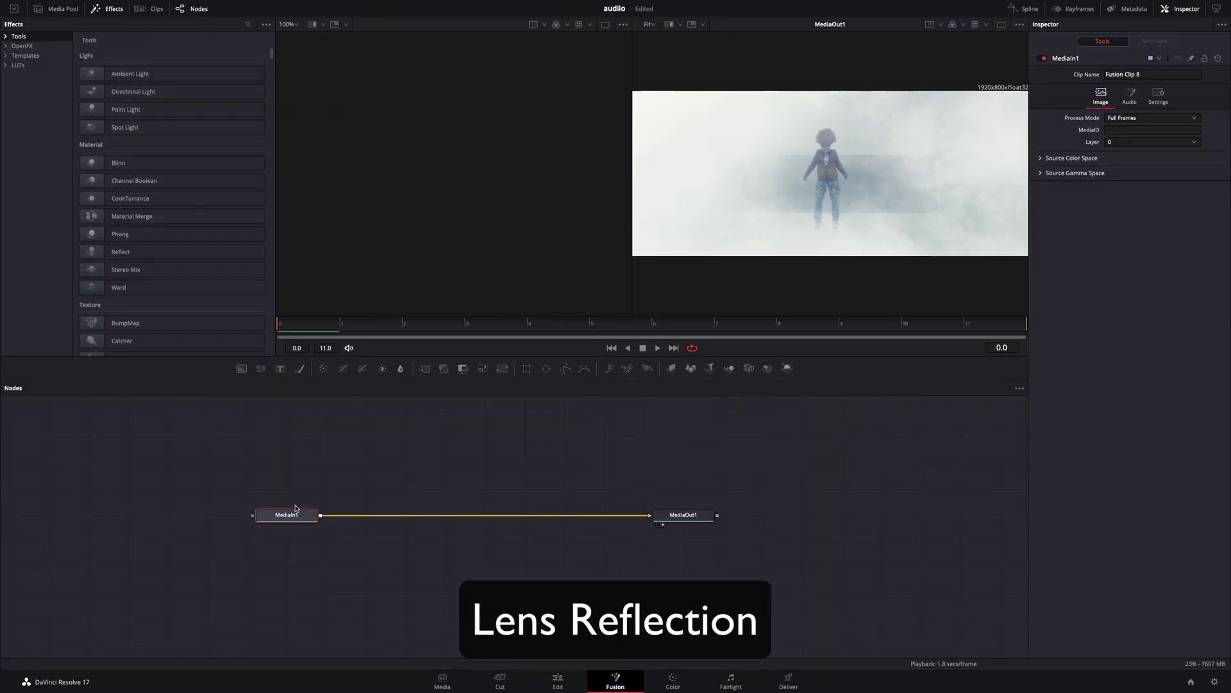
{"action": "key", "text": "shift+space"}
{"action": "type", "text": "lens"}
{"action": "key", "text": "Return"}
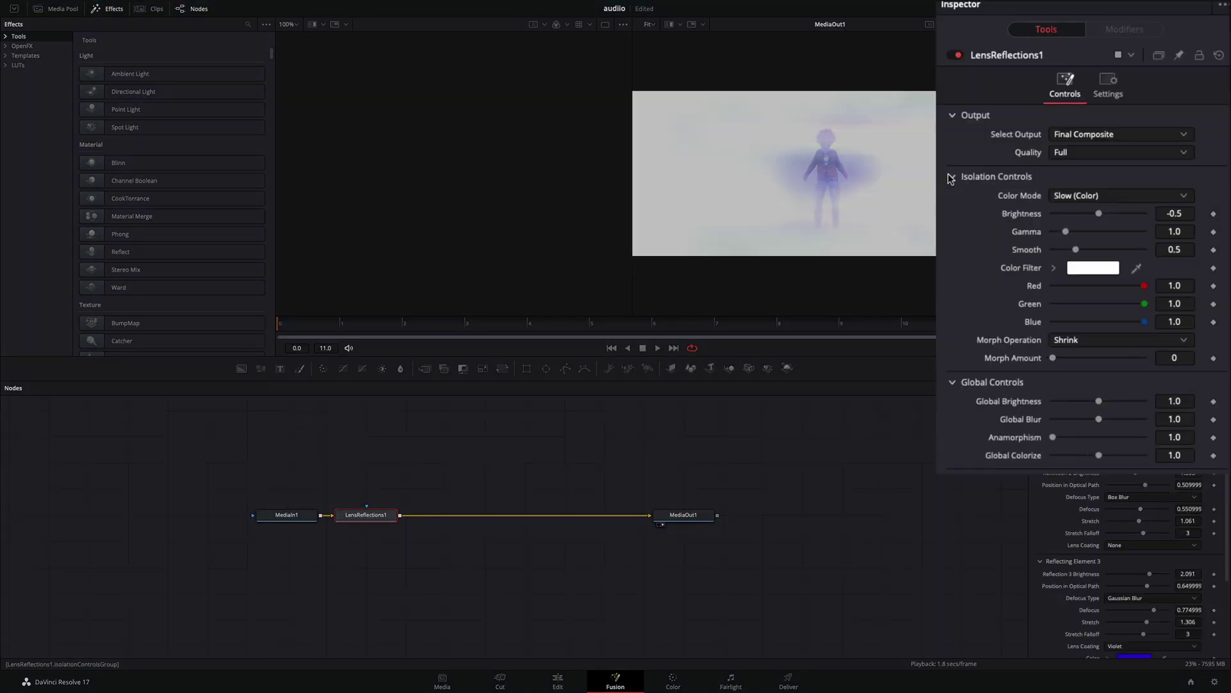
Adjust Lens Reflections: isolation brightness about -0.654, Tangerine color for Reflecting Element 3, global blur about 1.323 and anamorphism about 1.756.
{"action": "mouse_move", "coordinate": [1099, 219]}
{"action": "left_mouse_down"}
{"action": "mouse_move", "coordinate": [1066, 219]}
{"action": "mouse_move", "coordinate": [1094, 219]}
{"action": "mouse_move", "coordinate": [1082, 218]}
{"action": "left_mouse_up"}
{"action": "scroll", "coordinate": [1101, 621], "scroll_direction": "down", "scroll_amount": 2}
{"action": "left_click", "coordinate": [136, 576]}
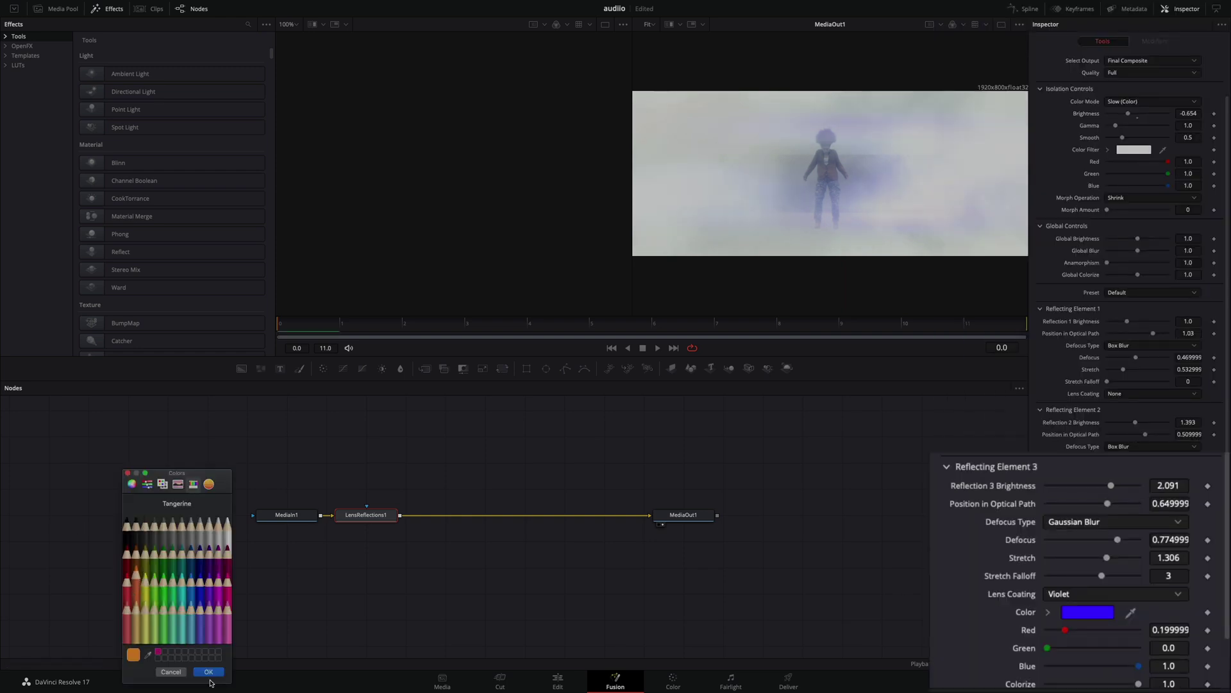
{"action": "left_click", "coordinate": [208, 673]}
{"action": "left_click_drag", "start_coordinate": [1099, 343], "coordinate": [1083, 363]}
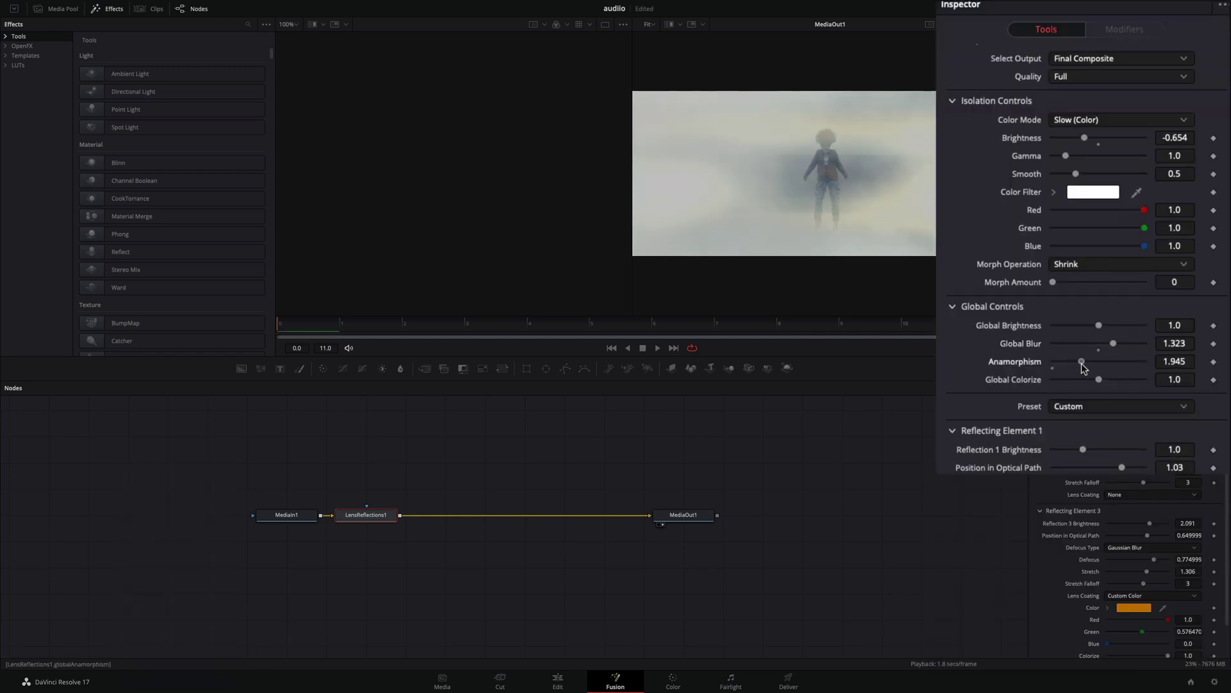
Modify the Lens Reflections Global Brightness with Anim Curves and show that modifier's controls.
{"action": "right_click", "coordinate": [1021, 328]}
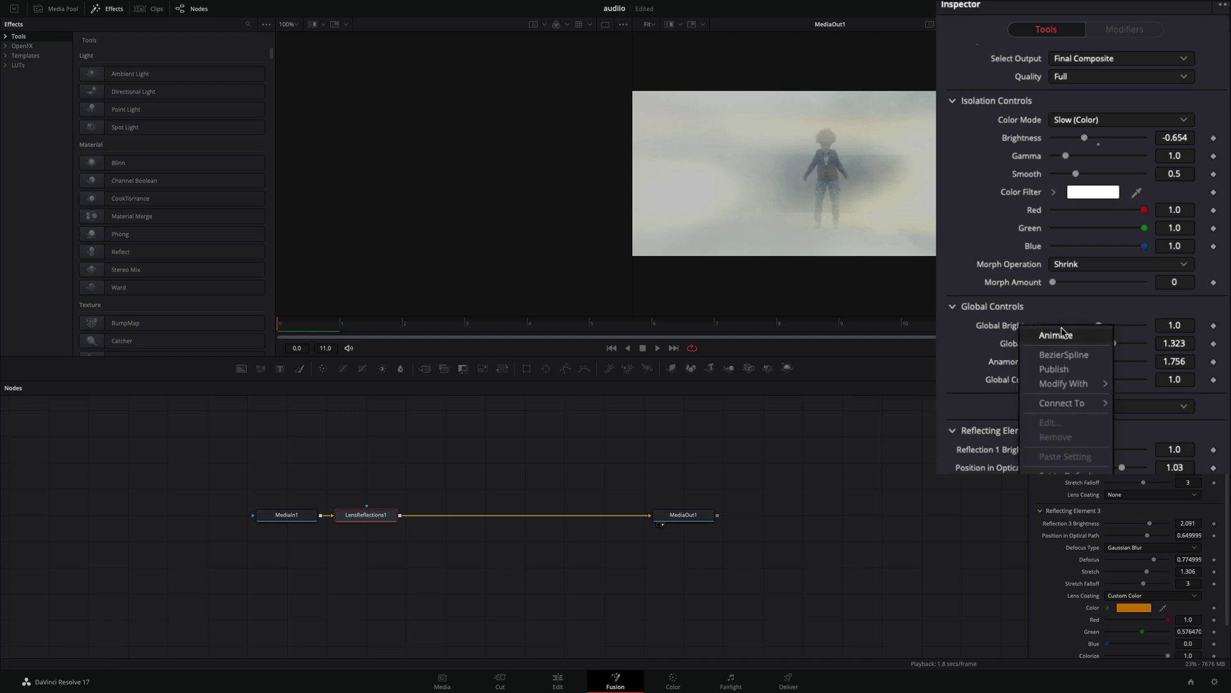
{"action": "mouse_move", "coordinate": [1082, 391]}
{"action": "left_click", "coordinate": [918, 387]}
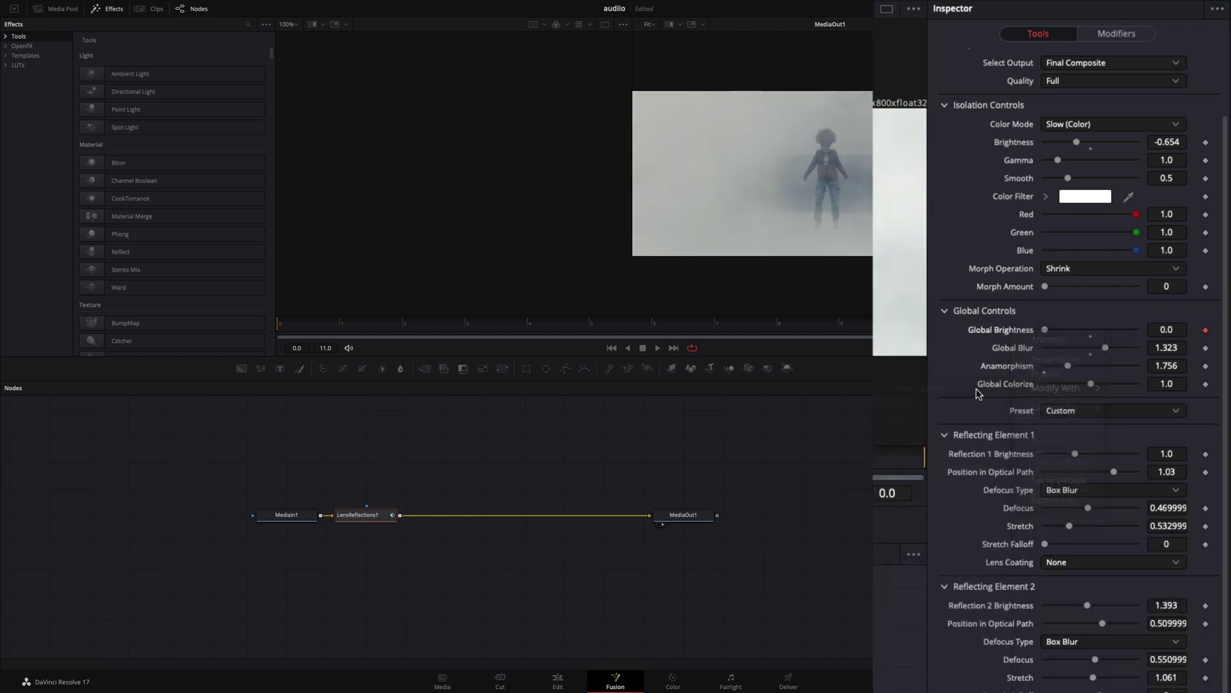
{"action": "left_click", "coordinate": [1132, 33]}
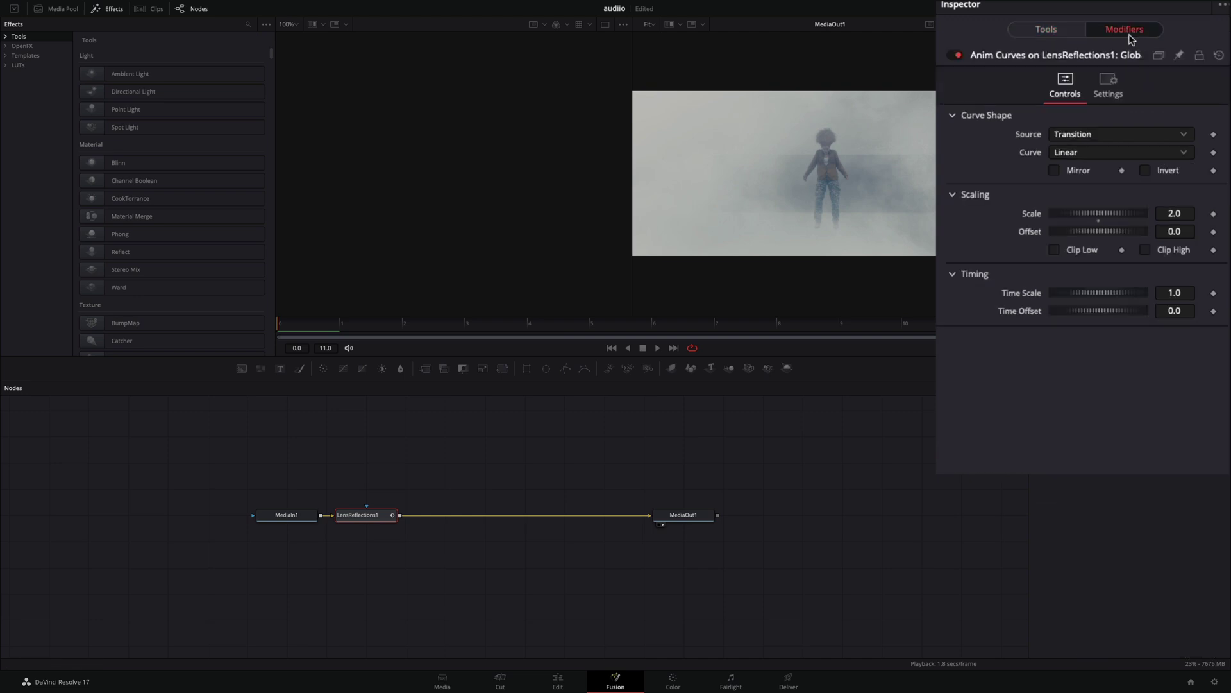
Set the Global Brightness curve's source to Duration and its curve to Easing with Sine in and out, mirrored.
{"action": "left_click", "coordinate": [1077, 136]}
{"action": "left_click", "coordinate": [1075, 156]}
{"action": "left_click", "coordinate": [1078, 153]}
{"action": "left_click", "coordinate": [1083, 185]}
{"action": "left_click", "coordinate": [1083, 170]}
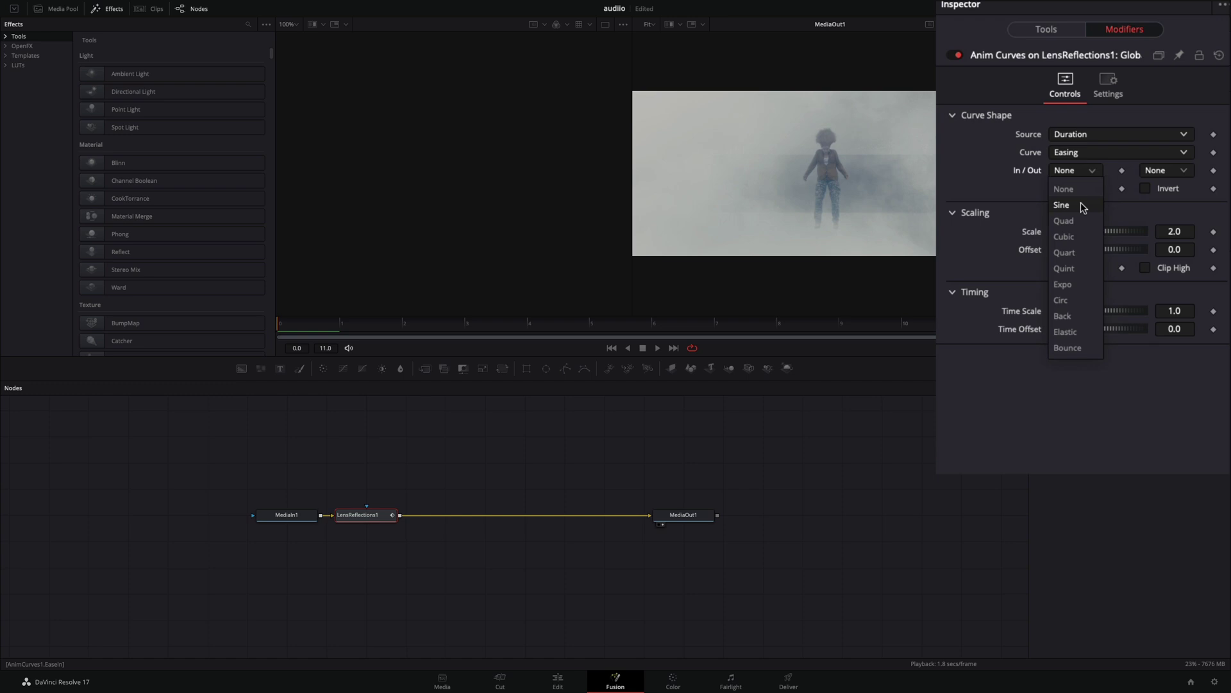
{"action": "left_click", "coordinate": [1077, 252]}
{"action": "left_click", "coordinate": [1164, 171]}
{"action": "left_click", "coordinate": [1164, 251]}
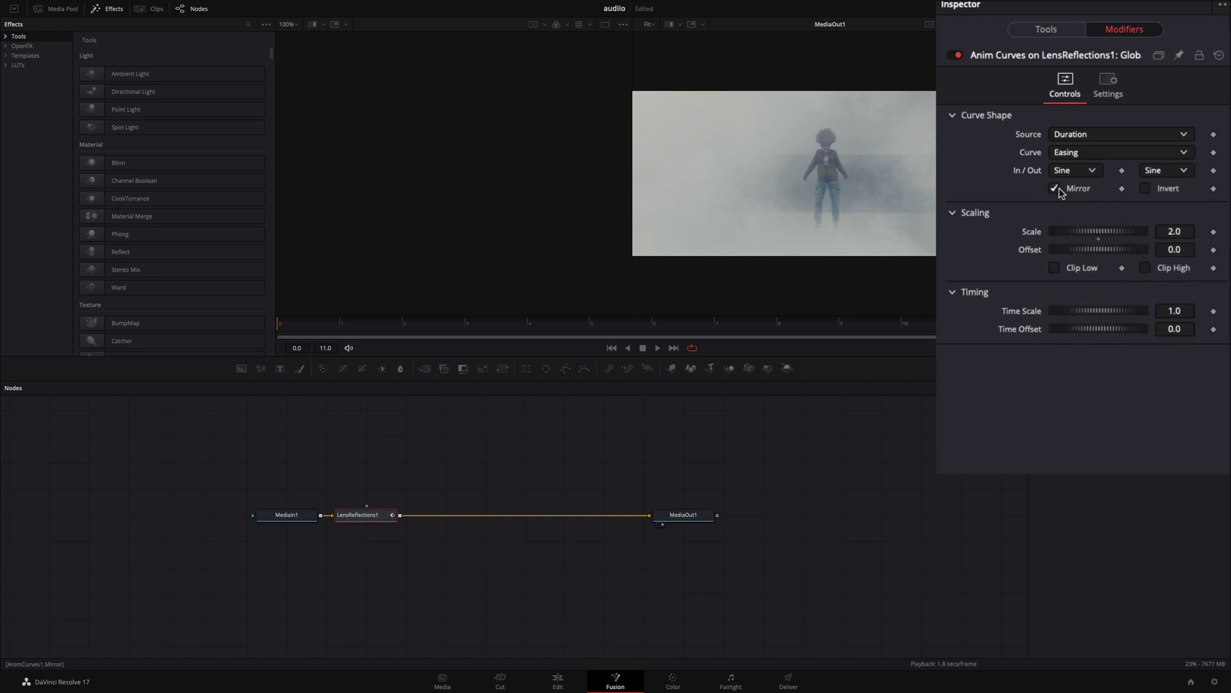
Set the scale of the Global Brightness animation curve to 1.0.
{"action": "left_click", "coordinate": [1180, 233]}
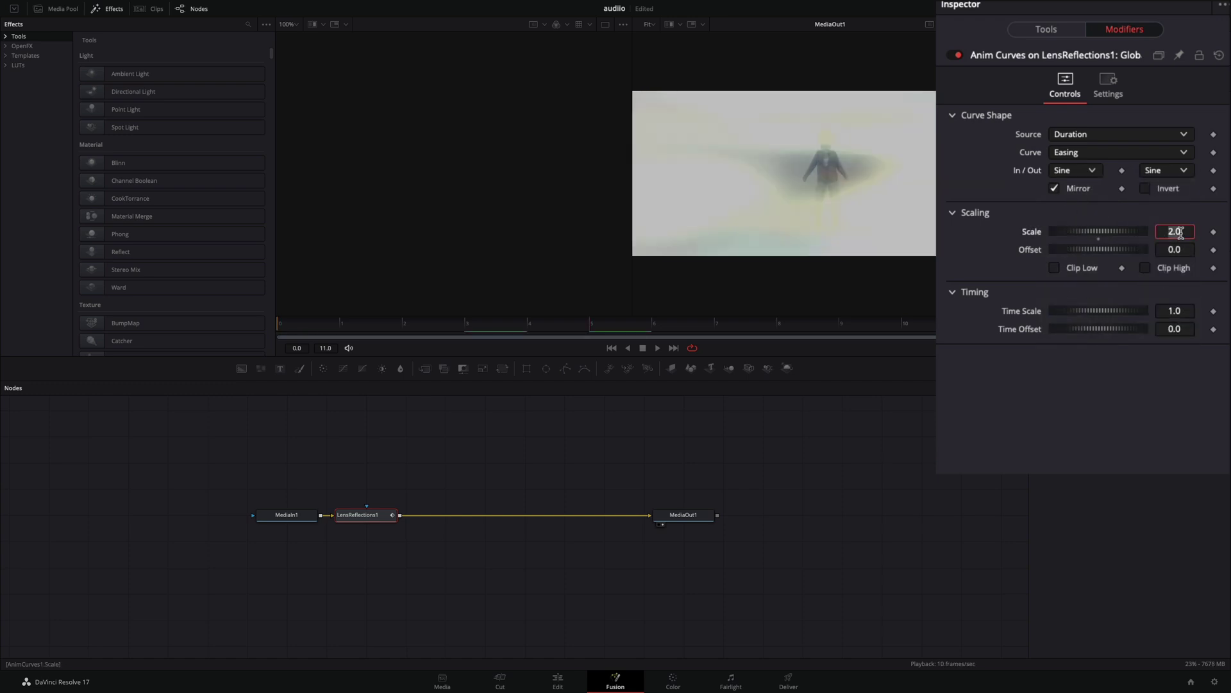
{"action": "type", "text": "1"}
{"action": "key", "text": "Tab"}
{"action": "left_click", "coordinate": [1176, 379]}
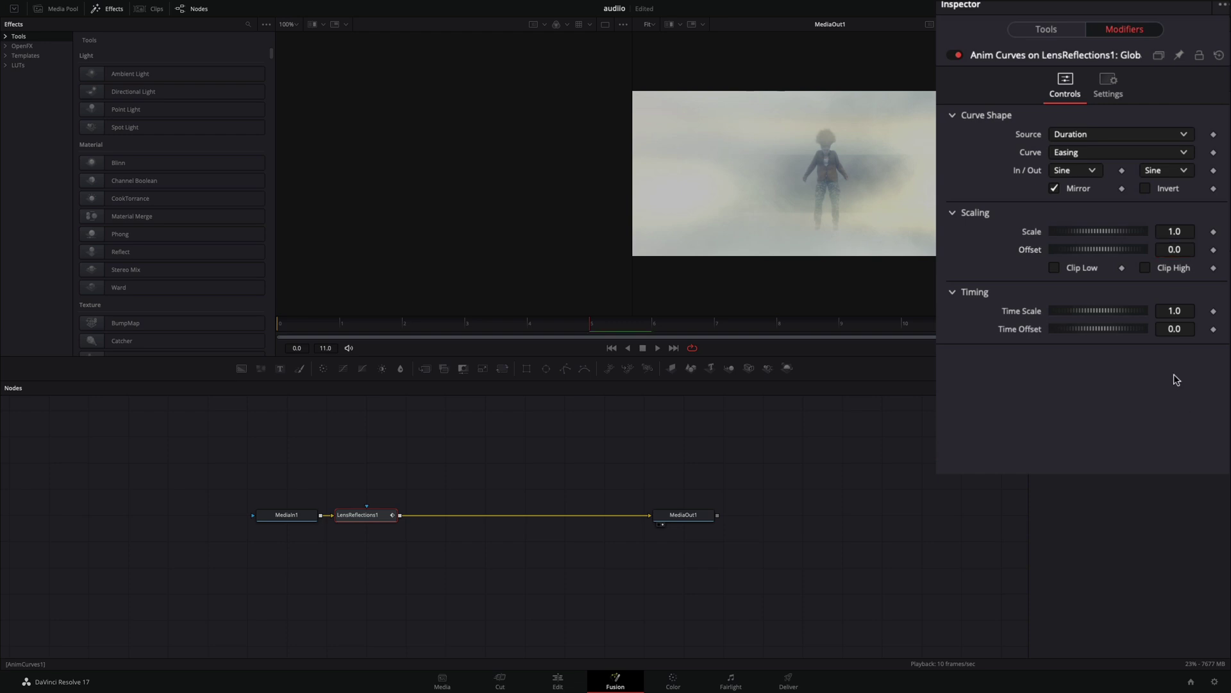
Add a Camera Shake node after LensReflections1 with speed scale 2.0 and motion blur 1.0.
{"action": "key", "text": "shift+space"}
{"action": "type", "text": "camera"}
{"action": "key", "text": "Return"}
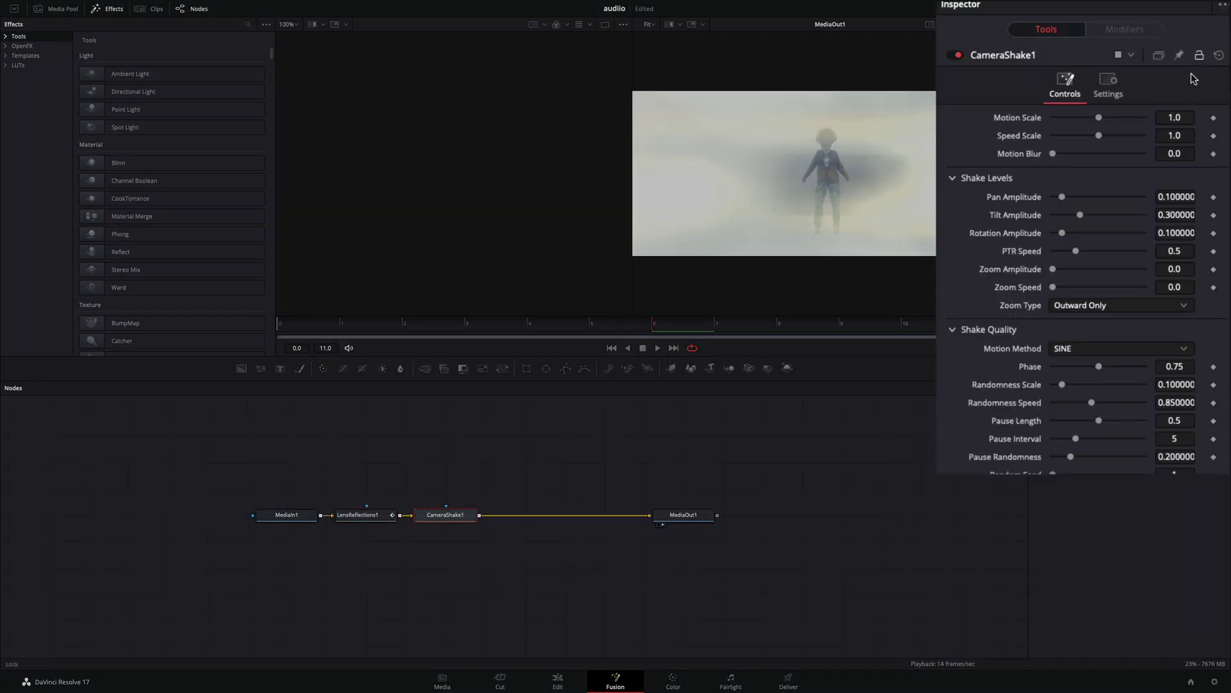
{"action": "left_click_drag", "start_coordinate": [1098, 137], "coordinate": [1145, 136]}
{"action": "left_click_drag", "start_coordinate": [1052, 154], "coordinate": [1146, 154]}
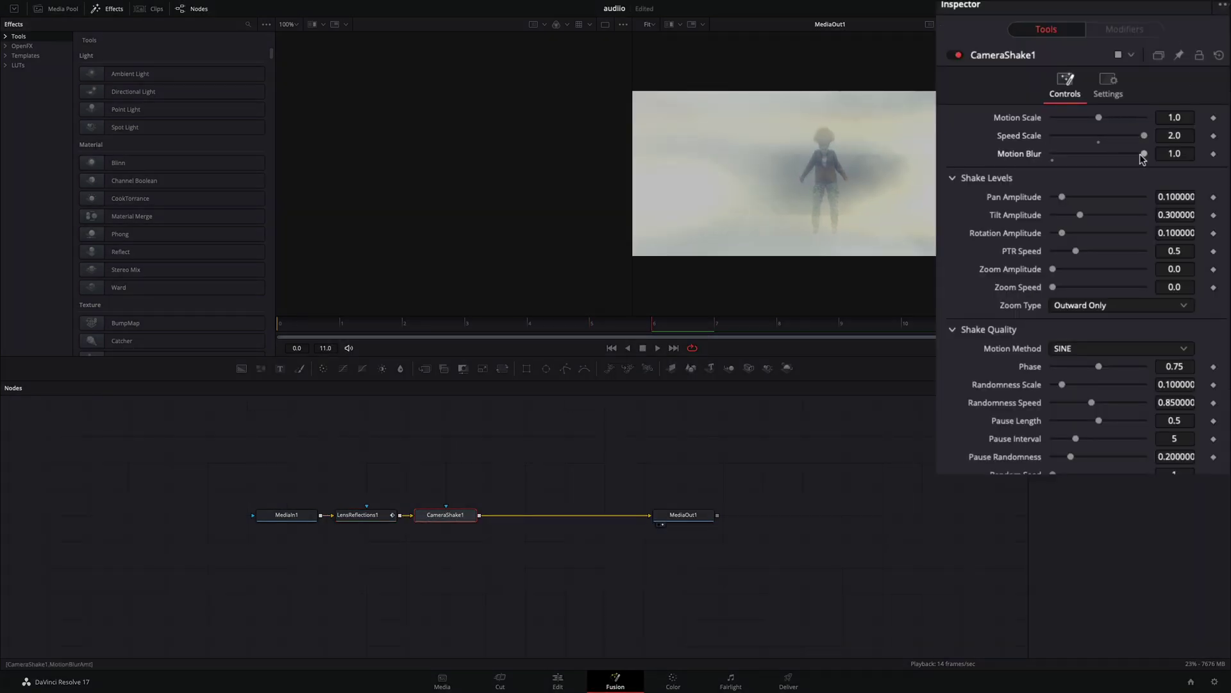
Set the camera shake's pan amplitude to 0.4, tilt amplitude to 0.6, PTR speed to 0.9 and border type to Replicate.
{"action": "left_click_drag", "start_coordinate": [1062, 197], "coordinate": [1093, 251]}
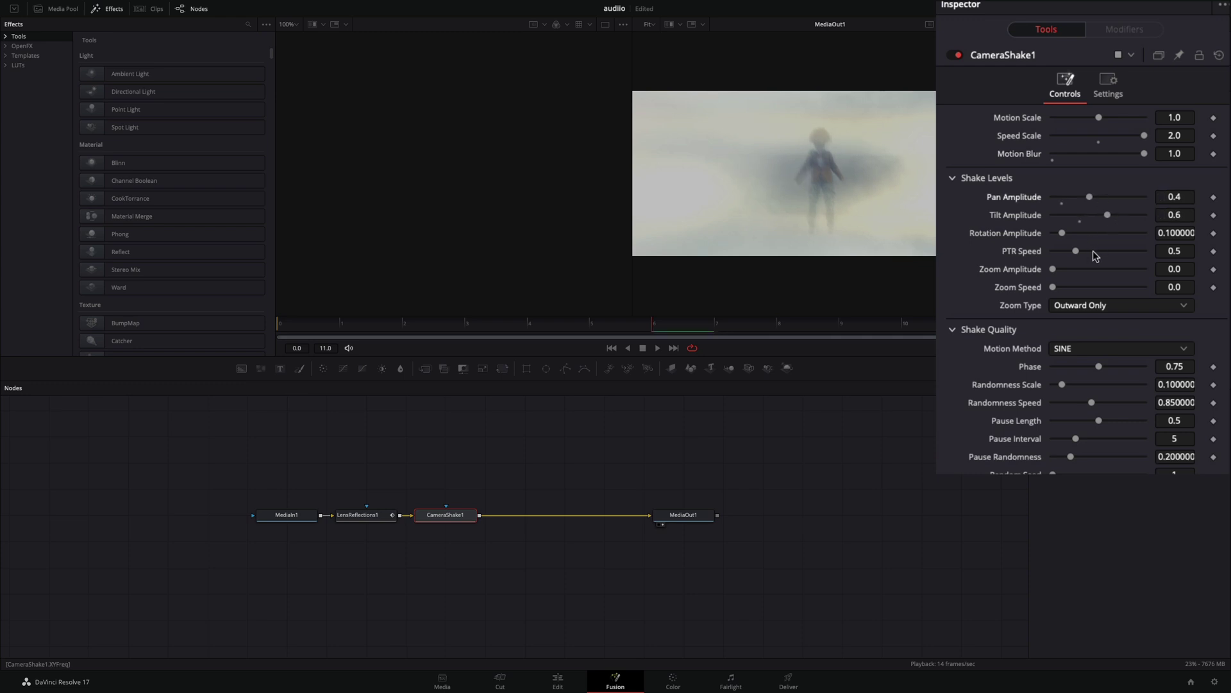
{"action": "left_click", "coordinate": [1119, 522]}
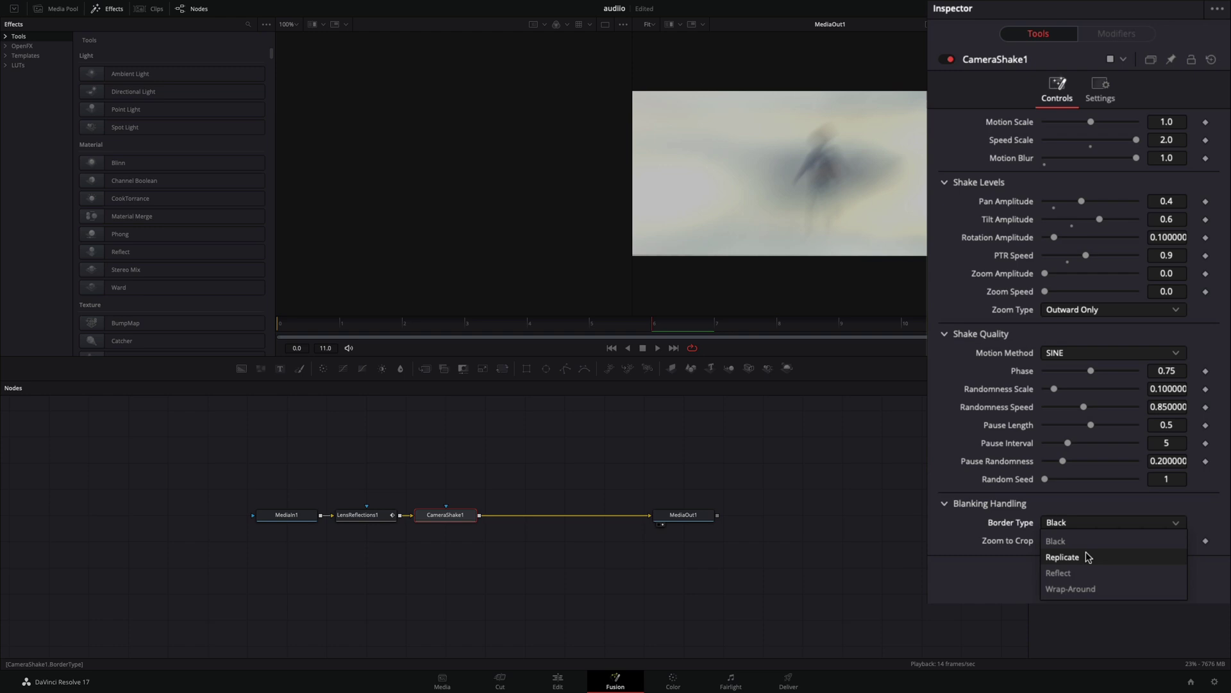
{"action": "left_click", "coordinate": [1089, 558]}
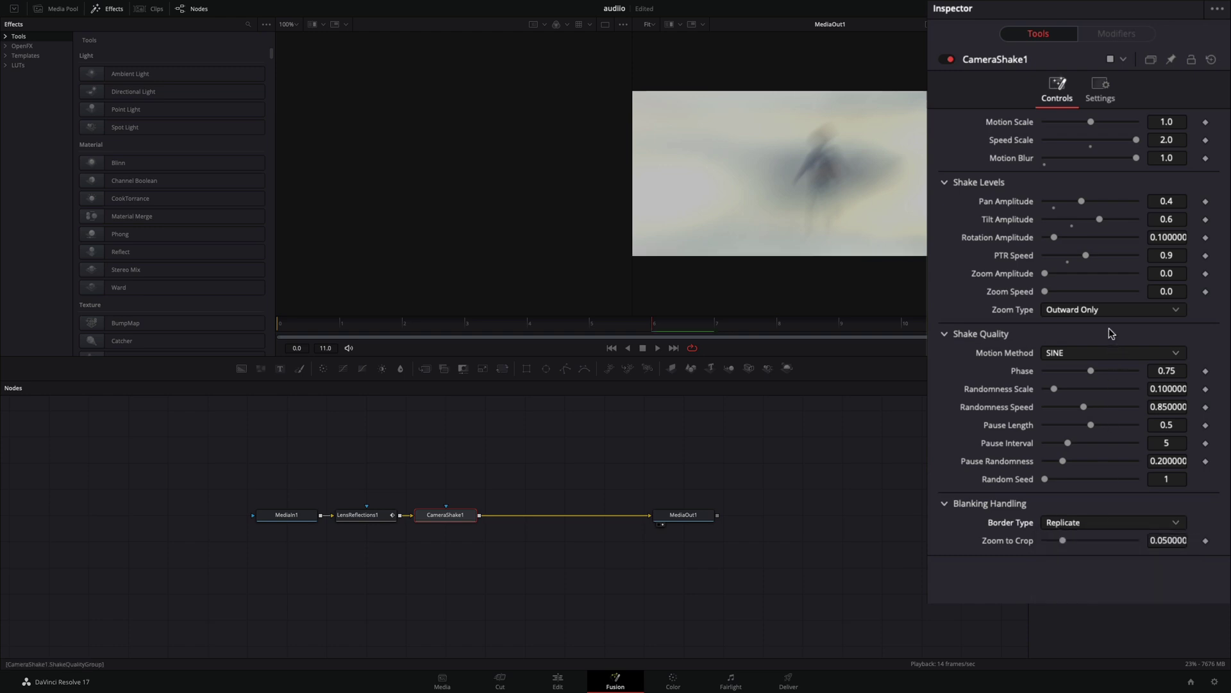
Set the camera shake's zoom amplitude to 0.2 and zoom speed to 0.6, and preview the shake in playback.
{"action": "left_click_drag", "start_coordinate": [1045, 273], "coordinate": [1072, 296]}
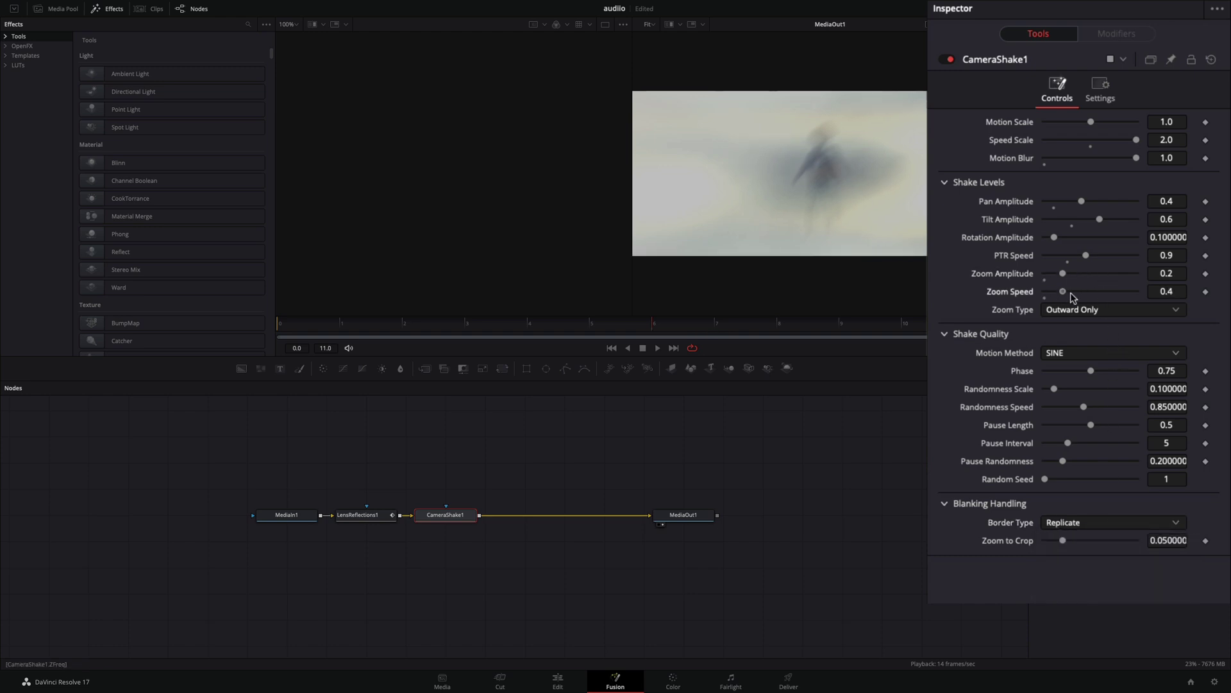
{"action": "key", "text": "space"}
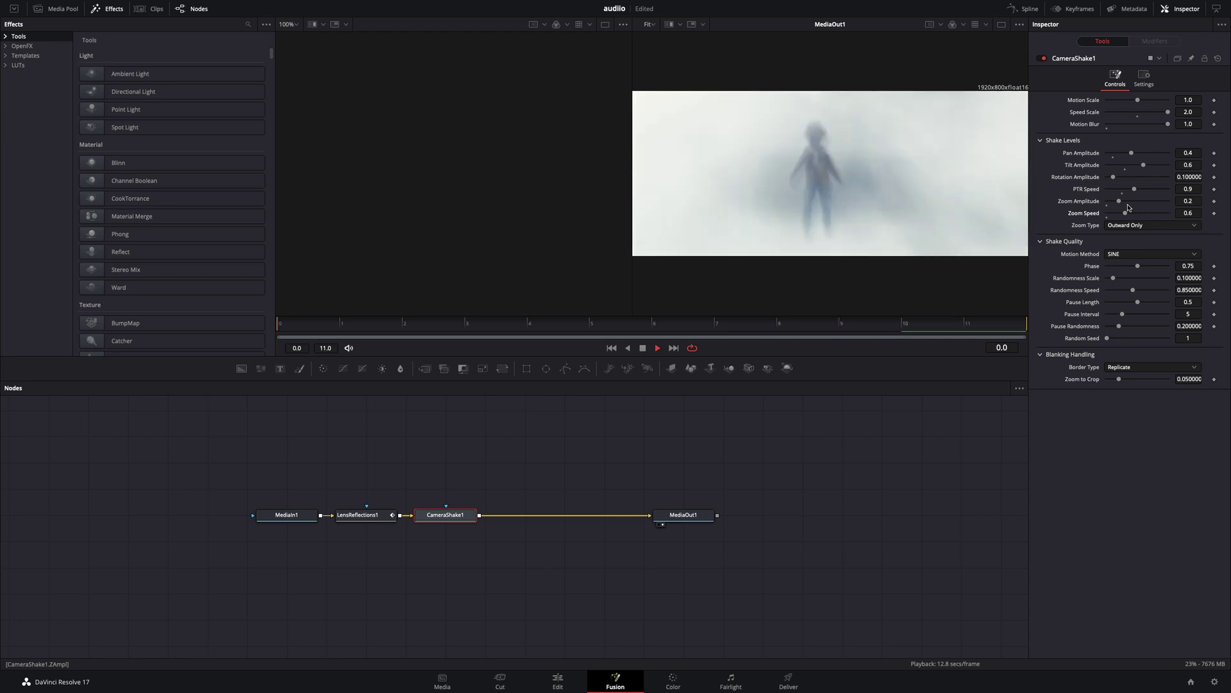
{"action": "key", "text": "space"}
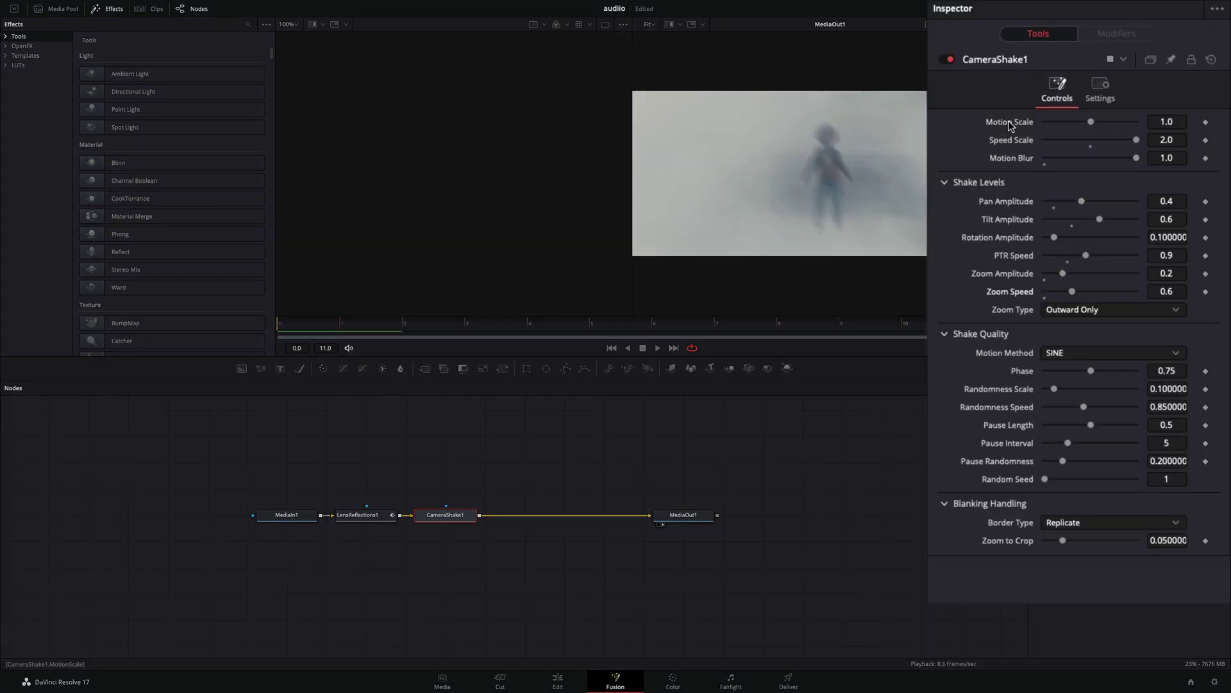
Modify the Camera Shake Motion Scale with Anim Curves and show that modifier's controls.
{"action": "right_click", "coordinate": [1010, 124]}
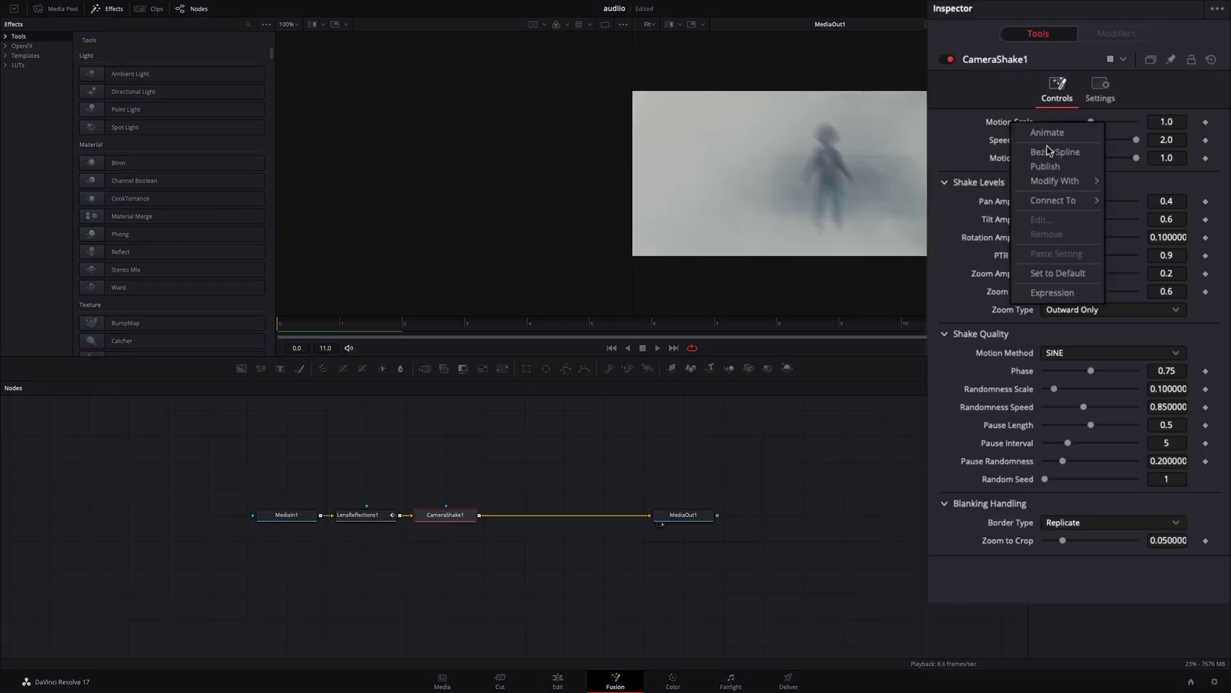
{"action": "mouse_move", "coordinate": [1063, 182]}
{"action": "left_click", "coordinate": [917, 185]}
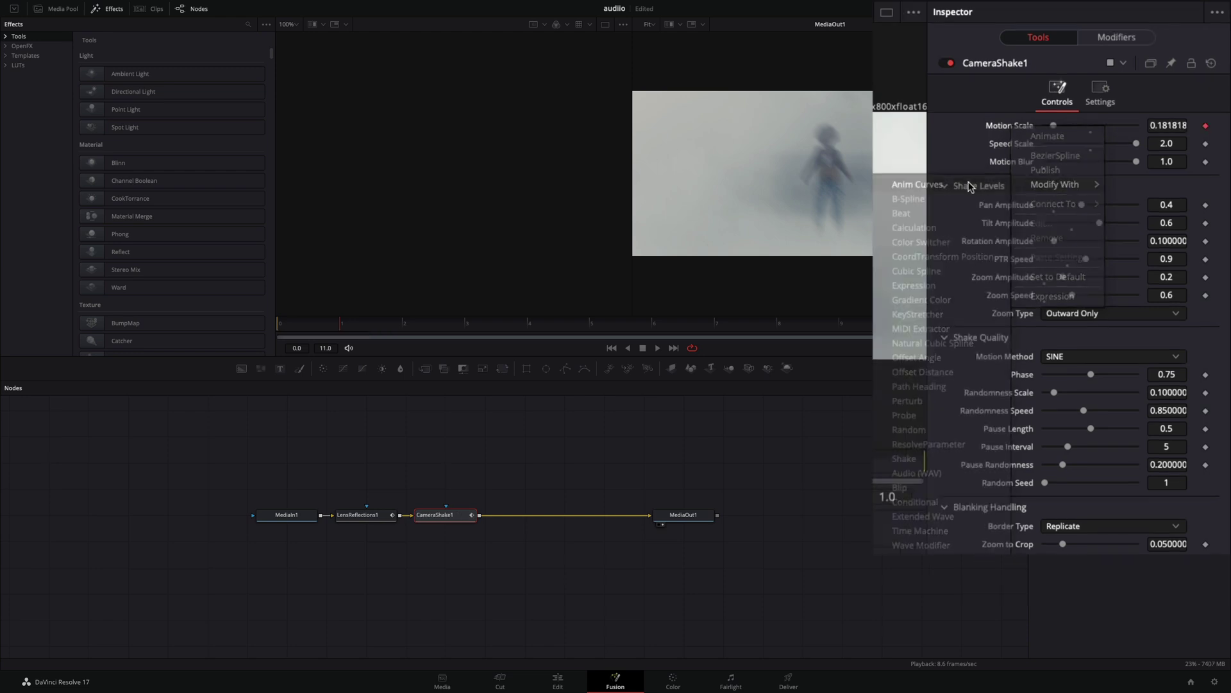
{"action": "left_click", "coordinate": [1115, 34]}
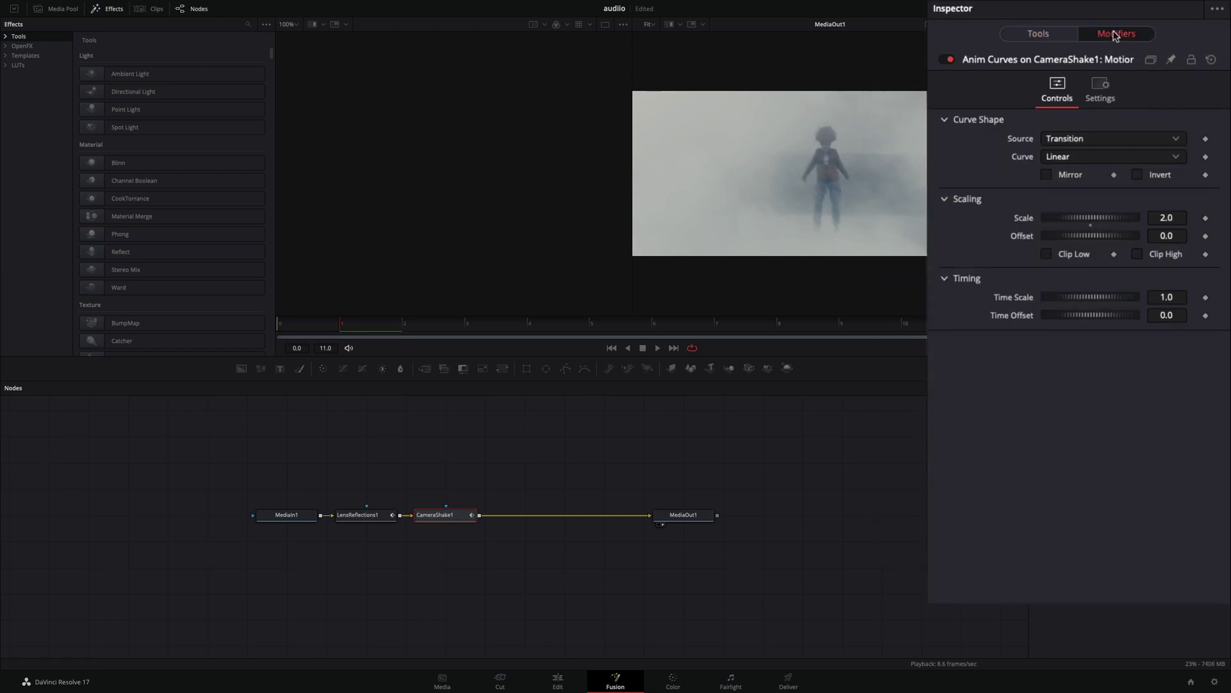
Set the Motion Scale curve's source to Duration and its curve to Easing with Sine in and out, mirrored.
{"action": "left_click", "coordinate": [1086, 139]}
{"action": "left_click", "coordinate": [1082, 159]}
{"action": "left_click", "coordinate": [1082, 161]}
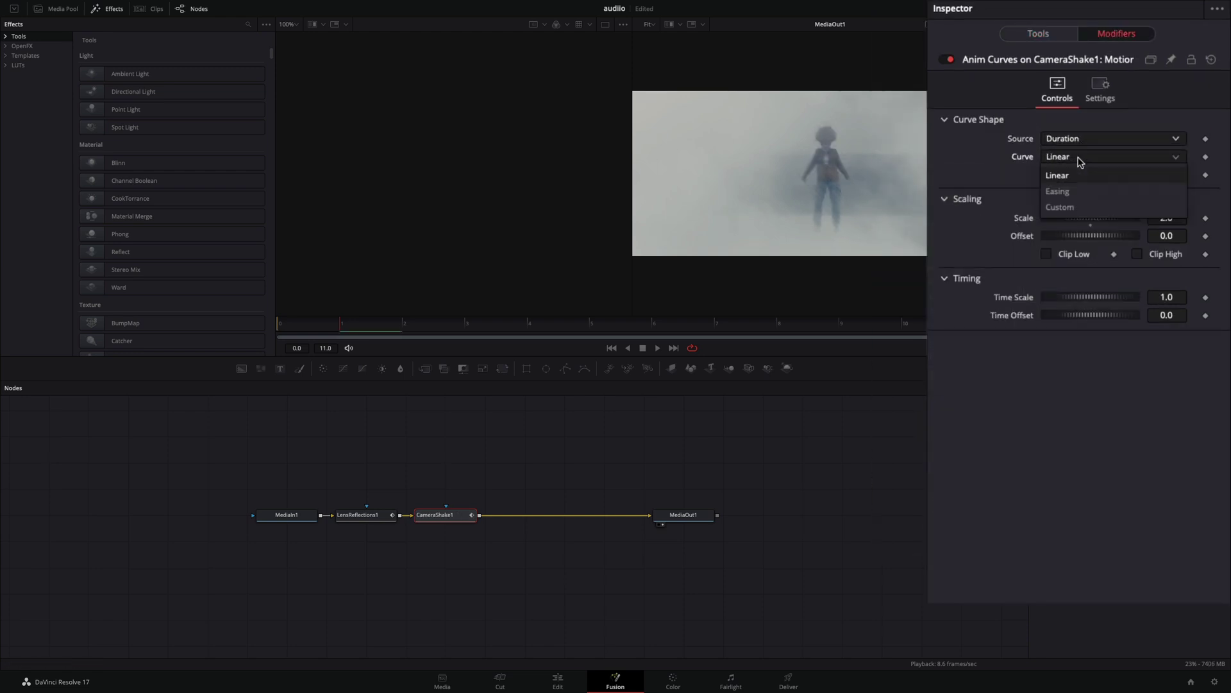
{"action": "left_click", "coordinate": [1079, 189]}
{"action": "left_click", "coordinate": [1074, 175]}
{"action": "left_click", "coordinate": [1054, 209]}
{"action": "left_click", "coordinate": [1155, 174]}
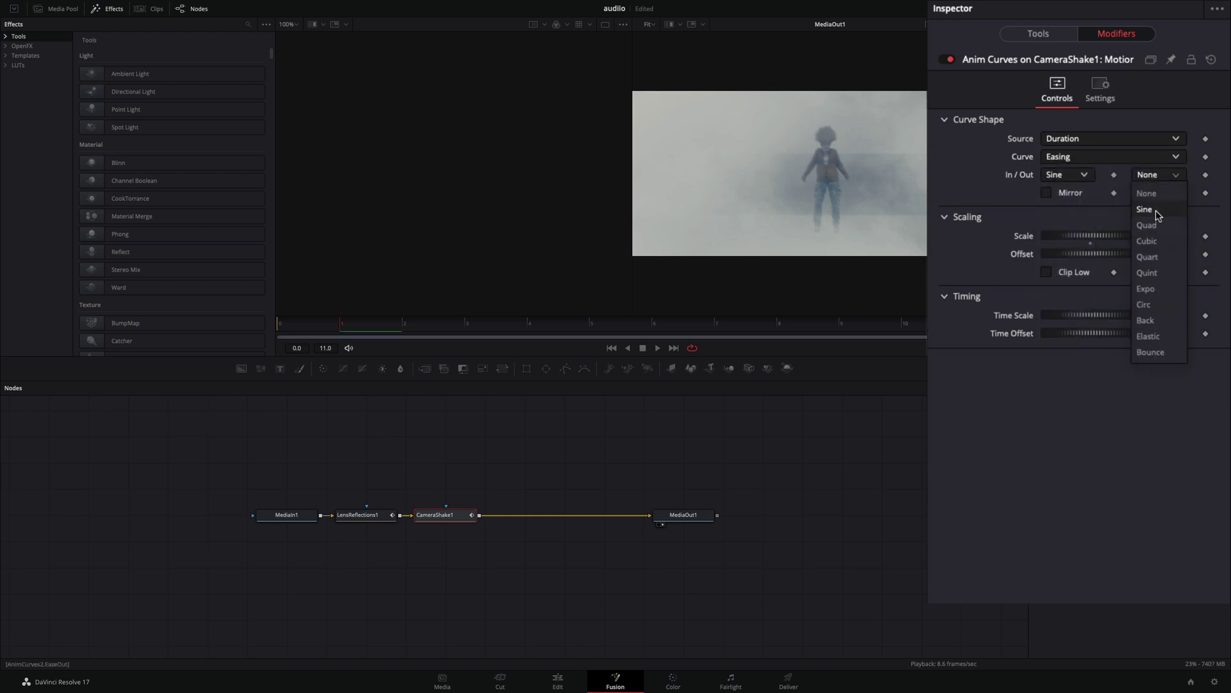
{"action": "left_click", "coordinate": [1147, 209]}
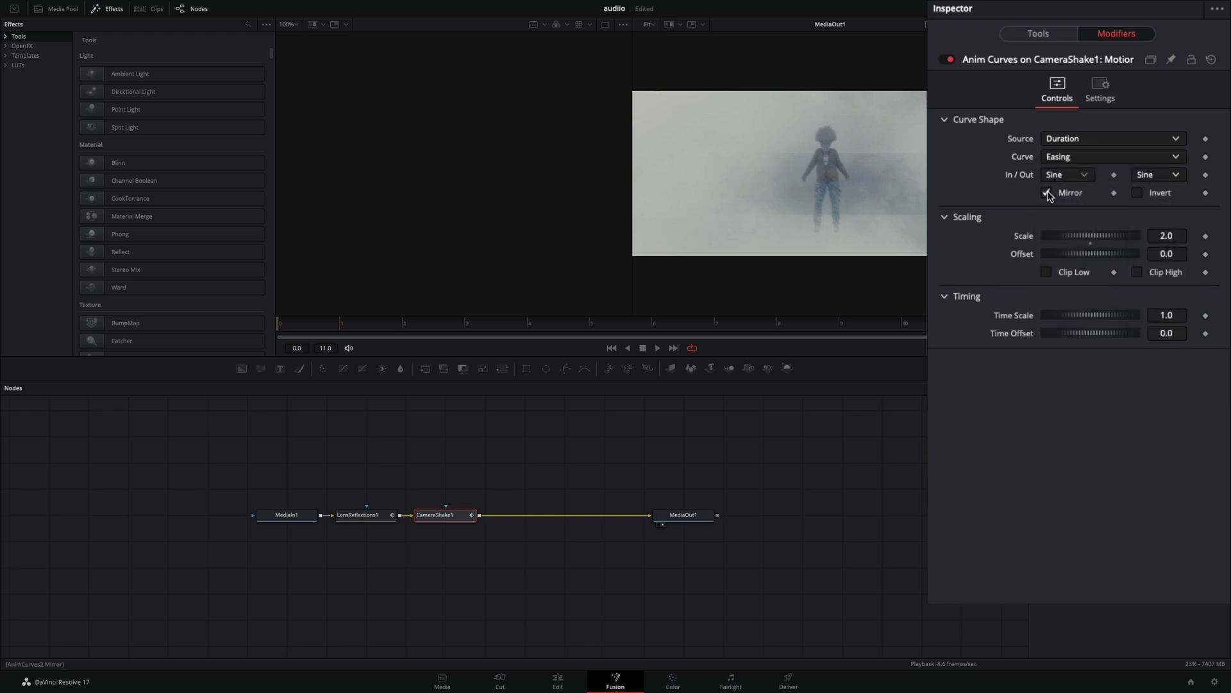
{"action": "left_click", "coordinate": [1046, 192]}
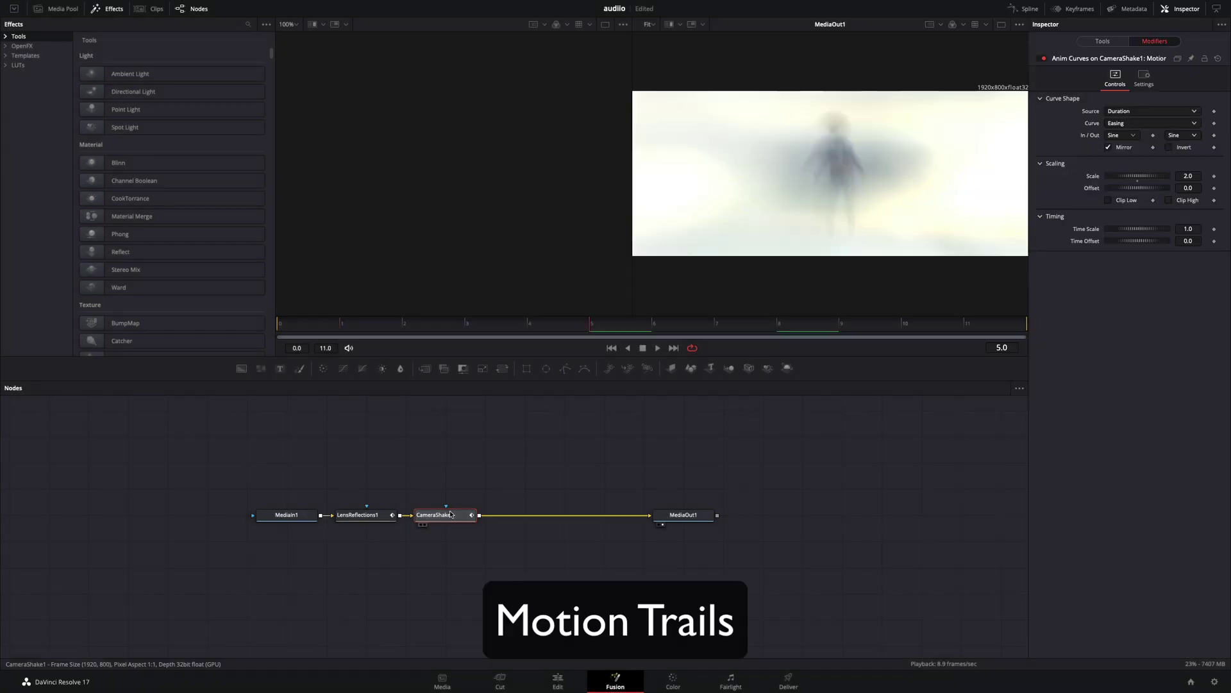
Add a Motion Trails node after CameraShake1.
{"action": "key", "text": "shift+space"}
{"action": "type", "text": "motion"}
{"action": "key", "text": "Down"}
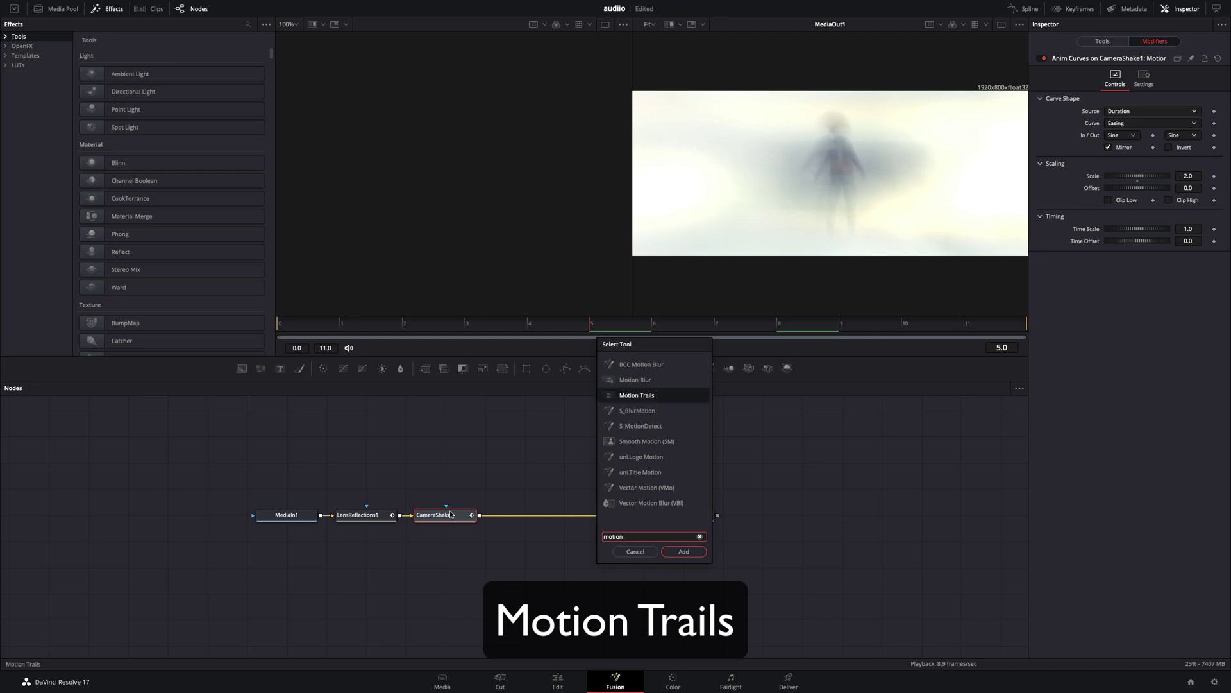
{"action": "key", "text": "Return"}
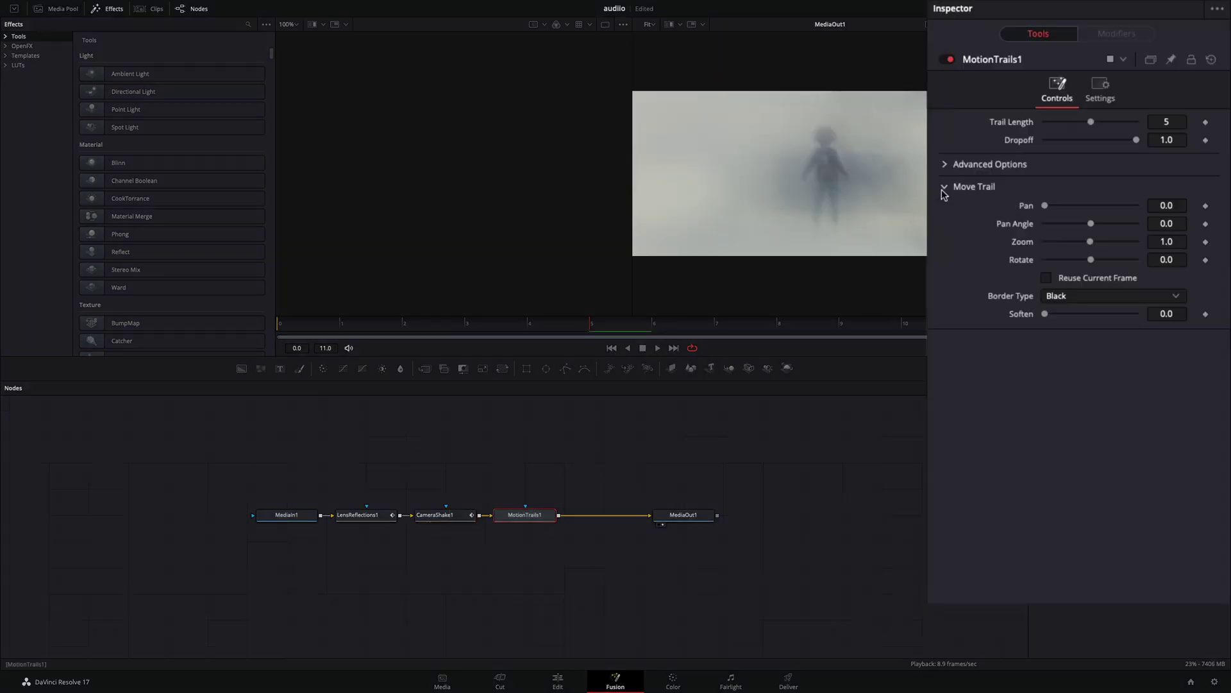
Modify the Motion Trails Pan value with Anim Curves and show that modifier's controls.
{"action": "right_click", "coordinate": [1027, 210]}
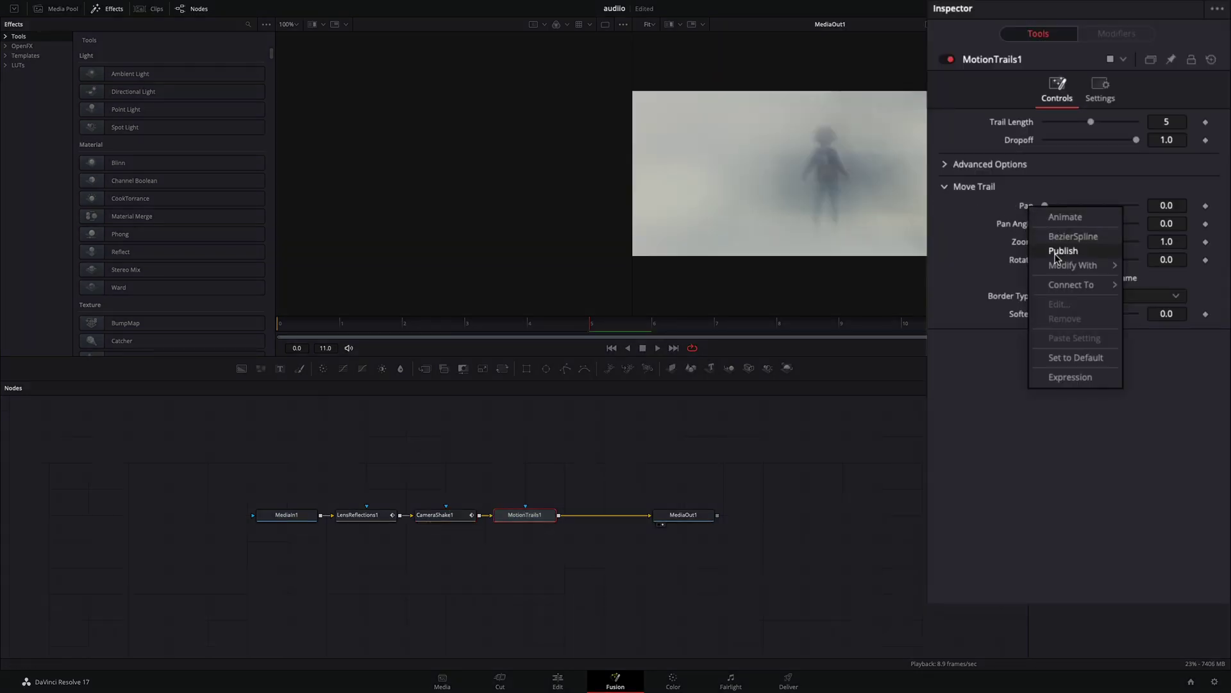
{"action": "mouse_move", "coordinate": [1073, 265]}
{"action": "left_click", "coordinate": [995, 265]}
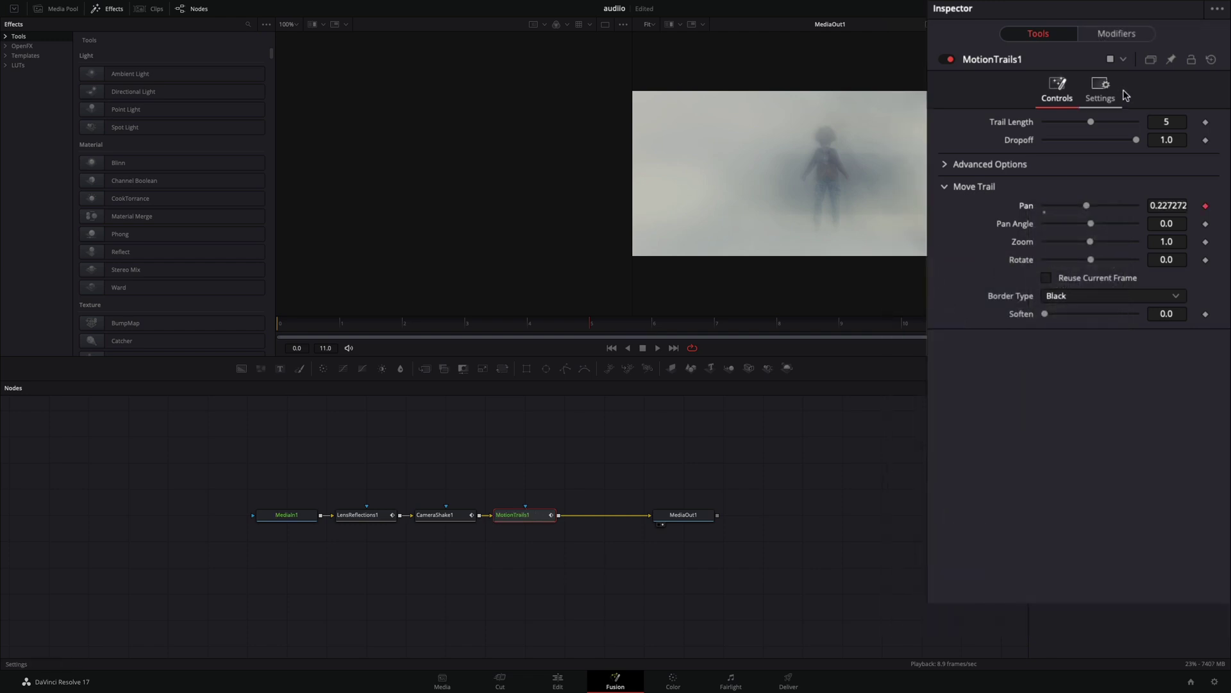
{"action": "left_click", "coordinate": [1117, 35]}
Set the Pan curve's source to Duration and its curve to Easing with Sine in and out, mirrored.
{"action": "left_click", "coordinate": [1095, 139]}
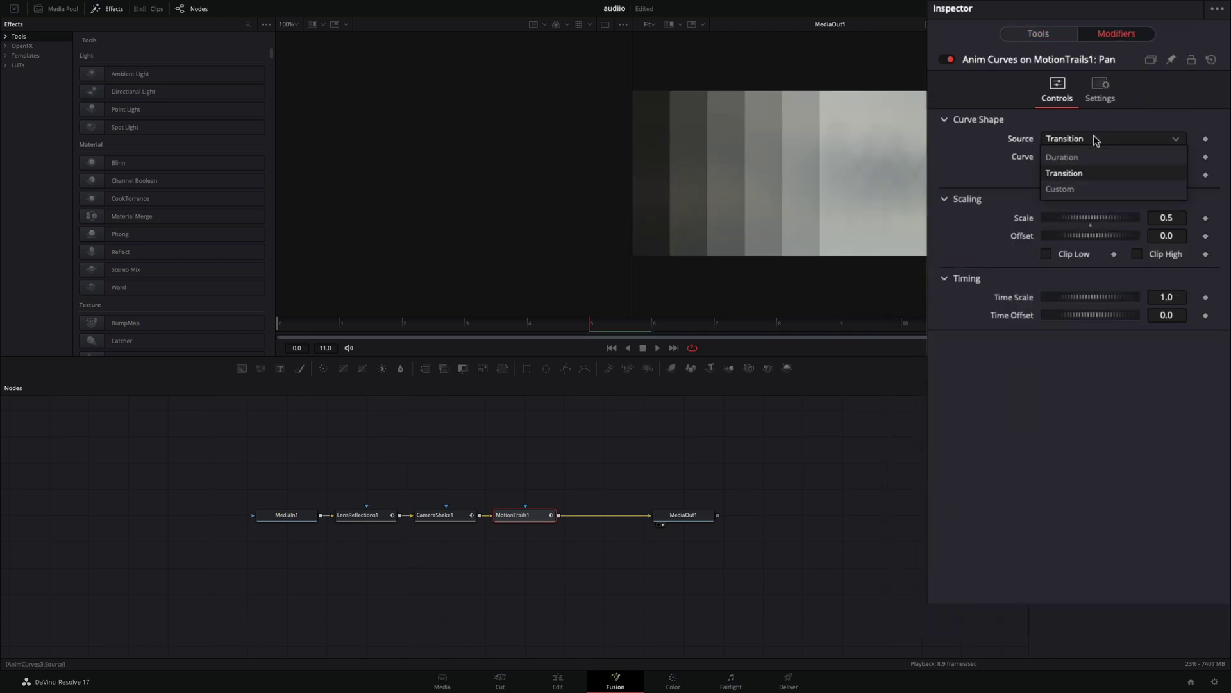
{"action": "left_click", "coordinate": [1089, 157]}
{"action": "left_click", "coordinate": [1088, 157]}
{"action": "left_click", "coordinate": [1067, 186]}
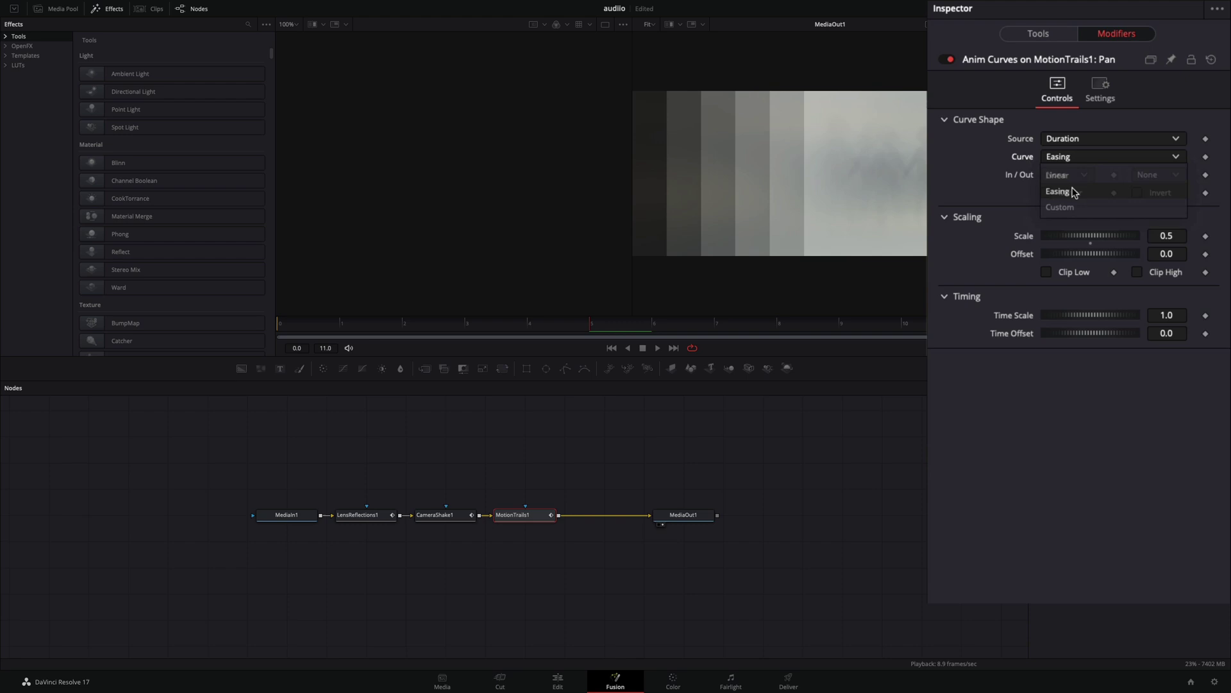
{"action": "left_click", "coordinate": [1067, 175]}
{"action": "left_click", "coordinate": [1067, 207]}
{"action": "left_click", "coordinate": [1148, 172]}
{"action": "left_click", "coordinate": [1151, 207]}
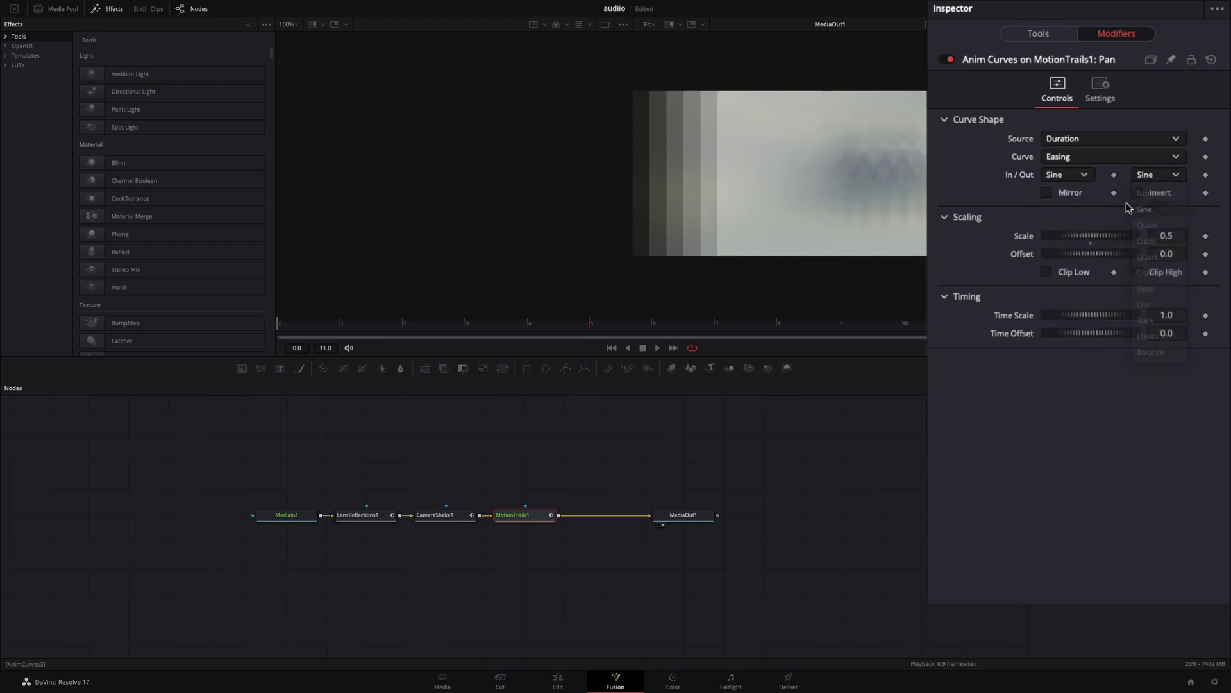
{"action": "left_click", "coordinate": [1046, 193]}
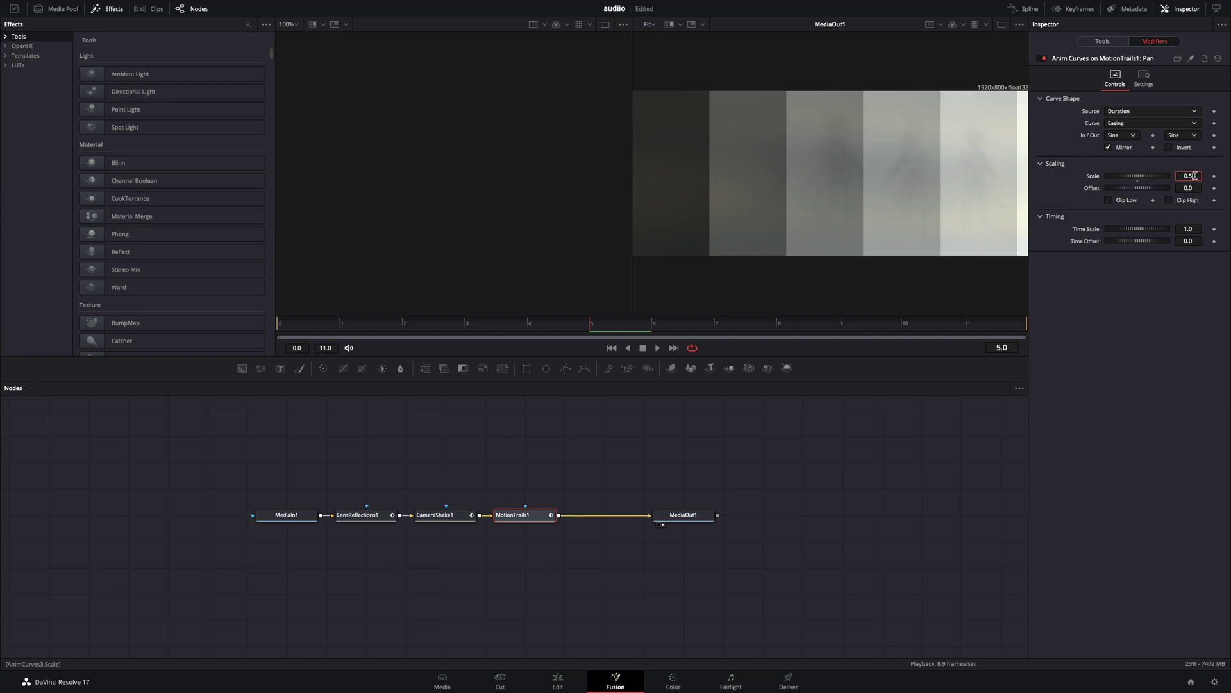
Set the Pan curve's Scale to 0.1.
{"action": "left_click", "coordinate": [1195, 176]}
{"action": "type", "text": "0.1"}
{"action": "key", "text": "Tab"}
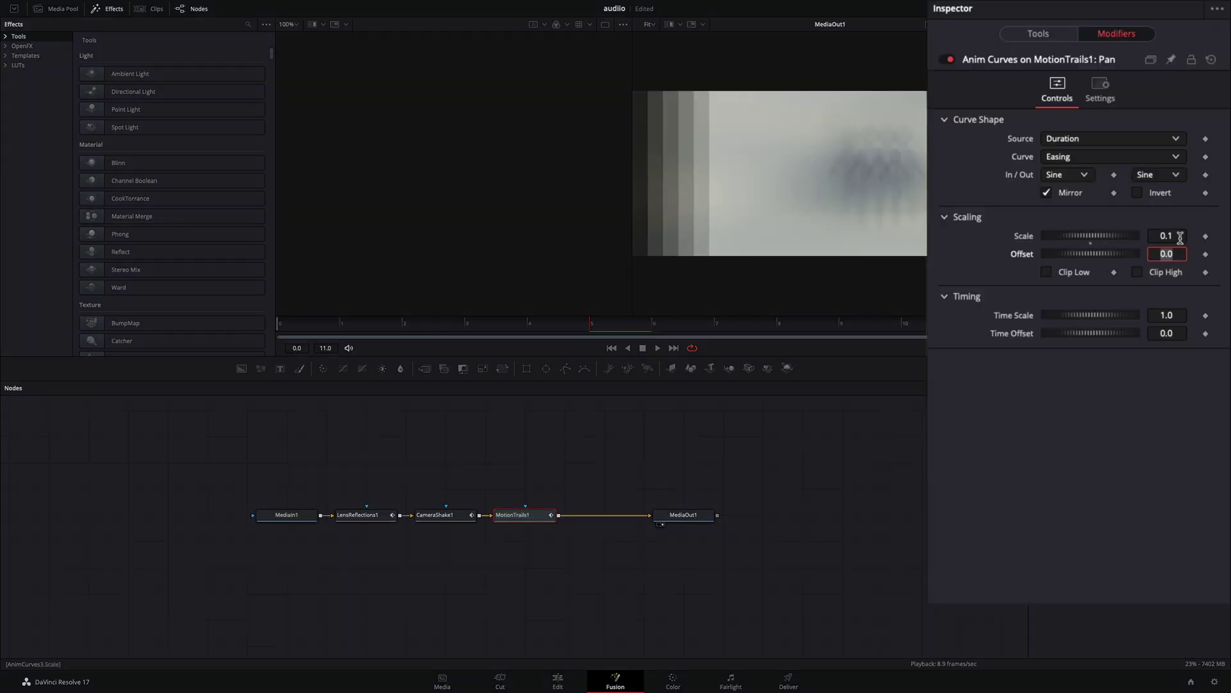
{"action": "left_click", "coordinate": [1180, 238]}
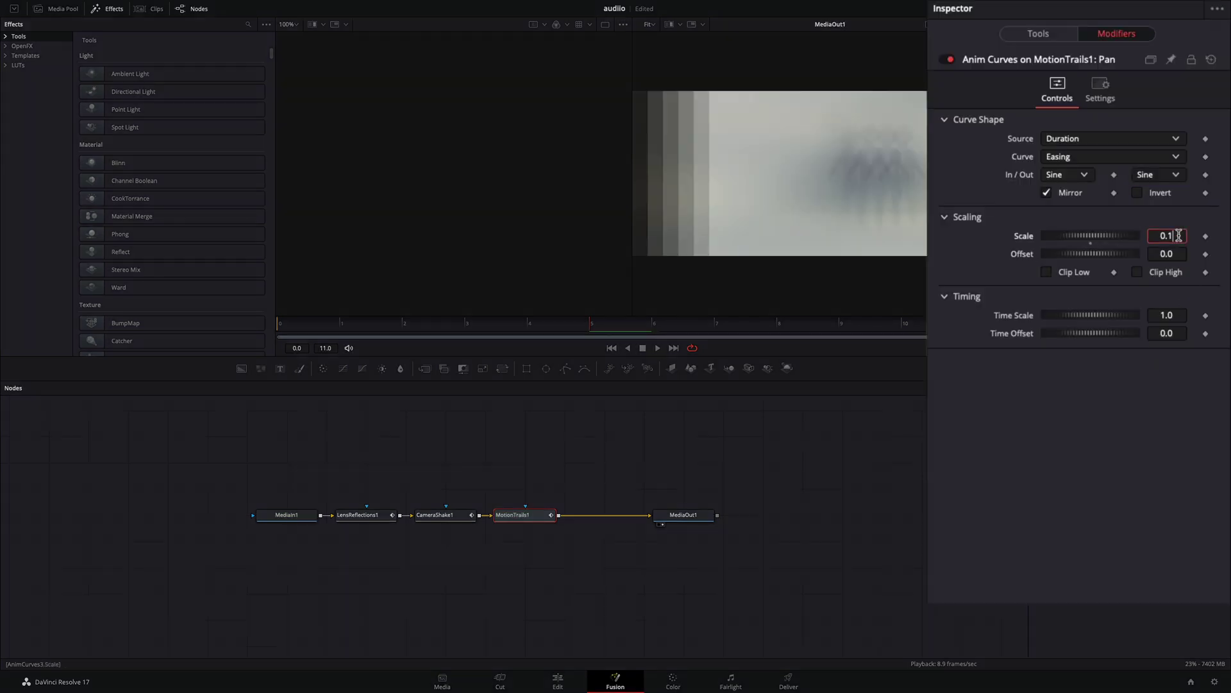
Set the Motion Trails border type to Replicate and its Pan Angle to 180.
{"action": "left_click", "coordinate": [1038, 36]}
{"action": "left_click", "coordinate": [1076, 295]}
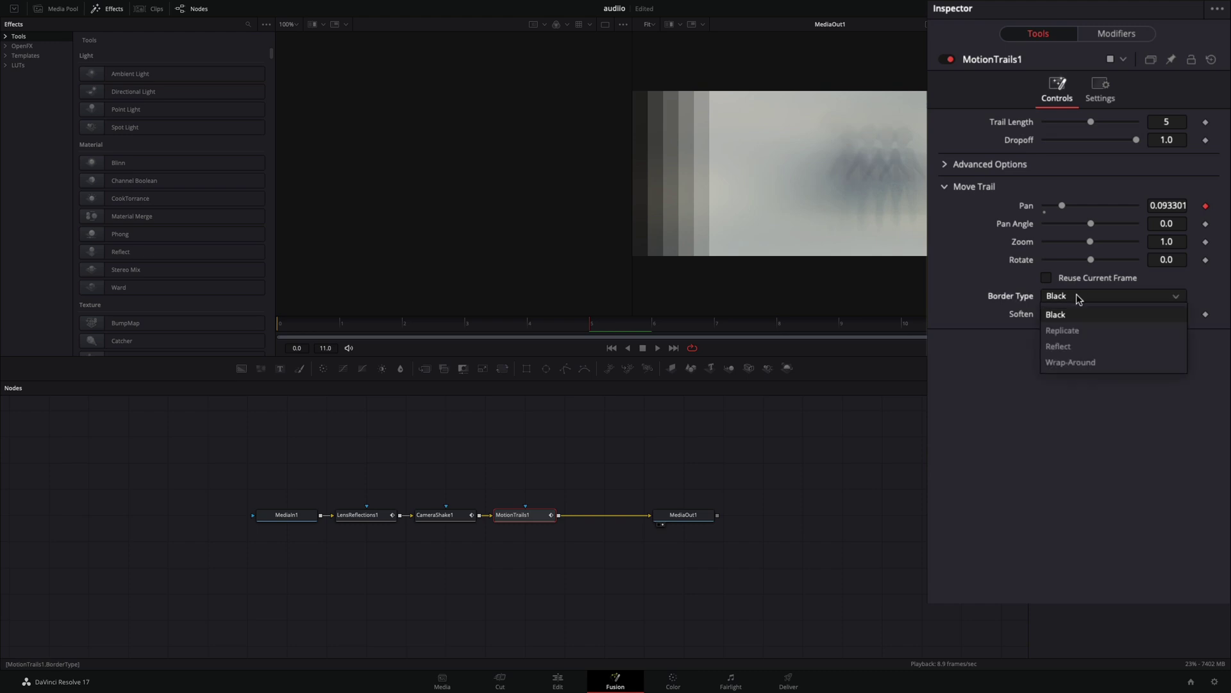
{"action": "left_click", "coordinate": [1076, 331]}
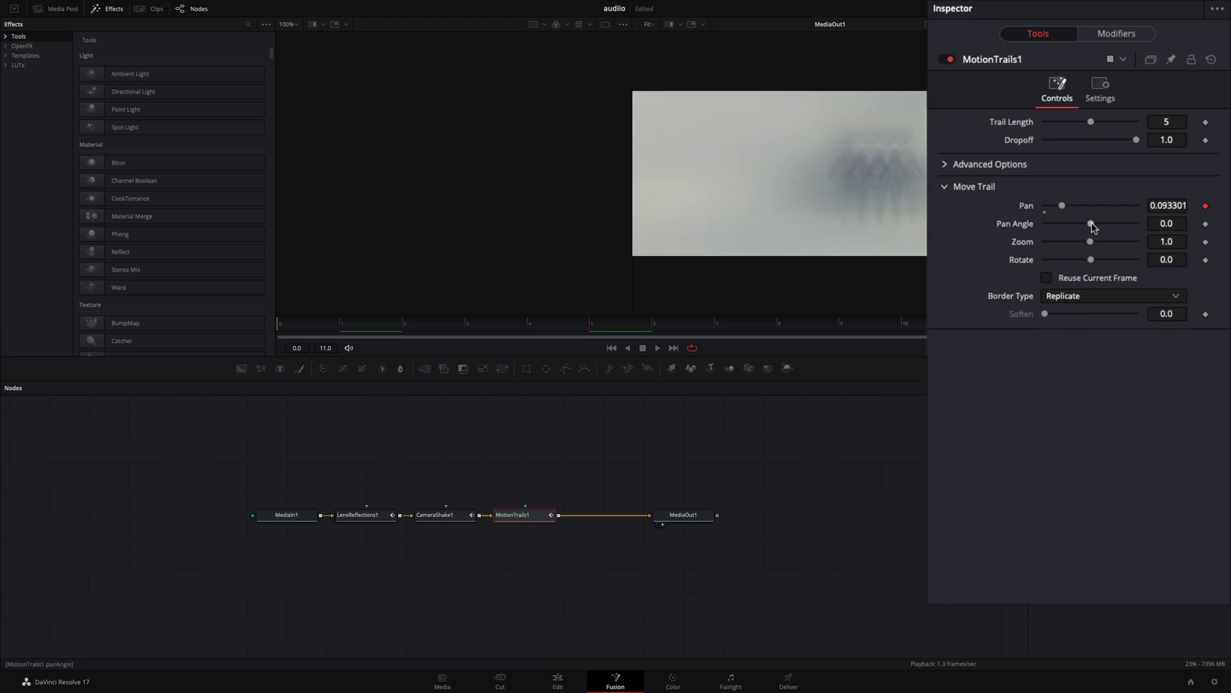
{"action": "left_click_drag", "start_coordinate": [1092, 226], "coordinate": [1133, 228]}
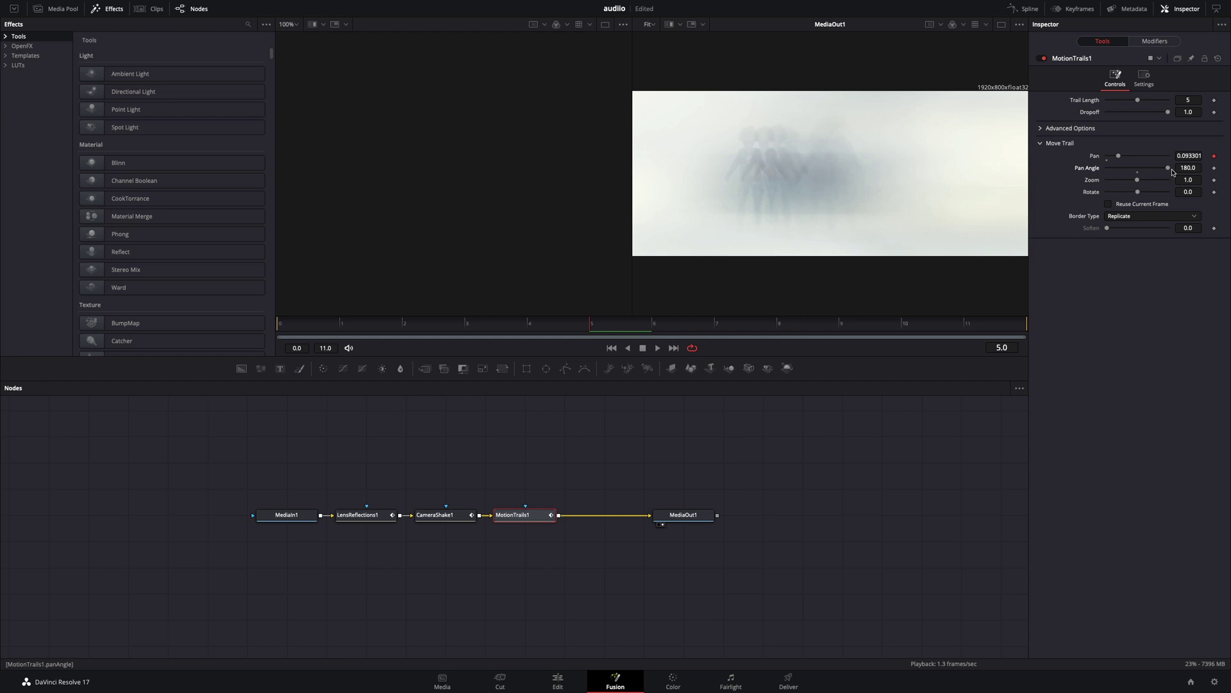
On the Edit page, duplicate the short clip pieces on both sides of the cut at 01:00:10:00 onto Video 2.
{"action": "left_click", "coordinate": [558, 681]}
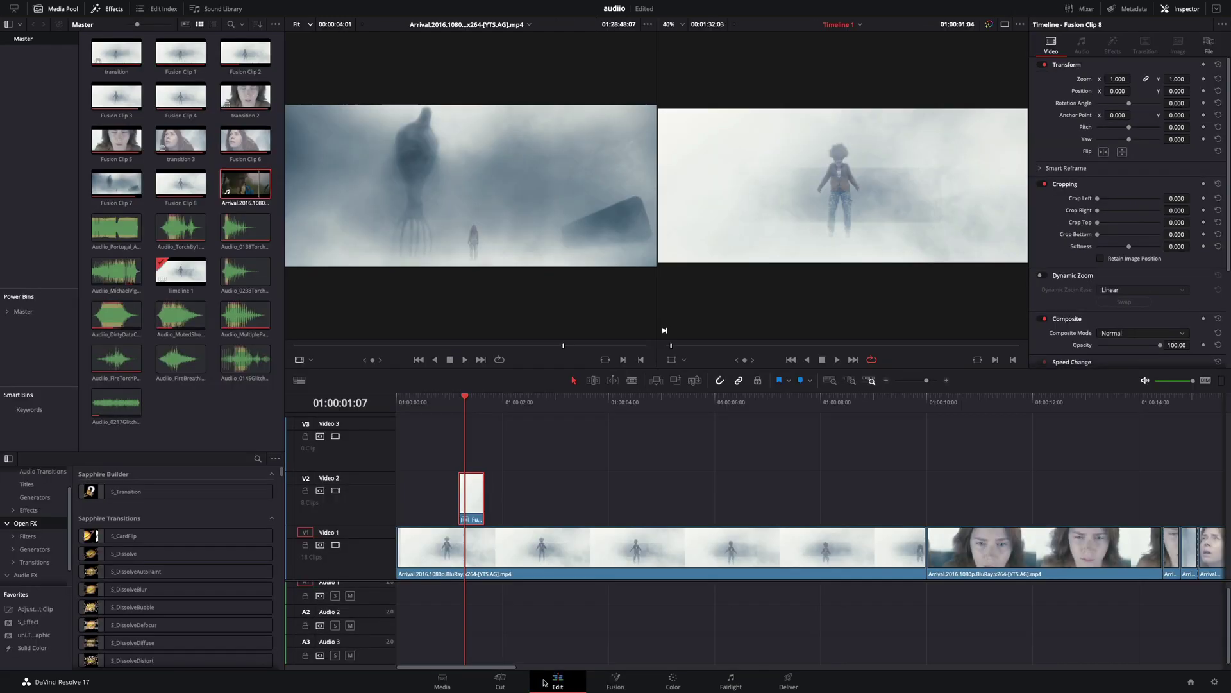
{"action": "left_click", "coordinate": [645, 409]}
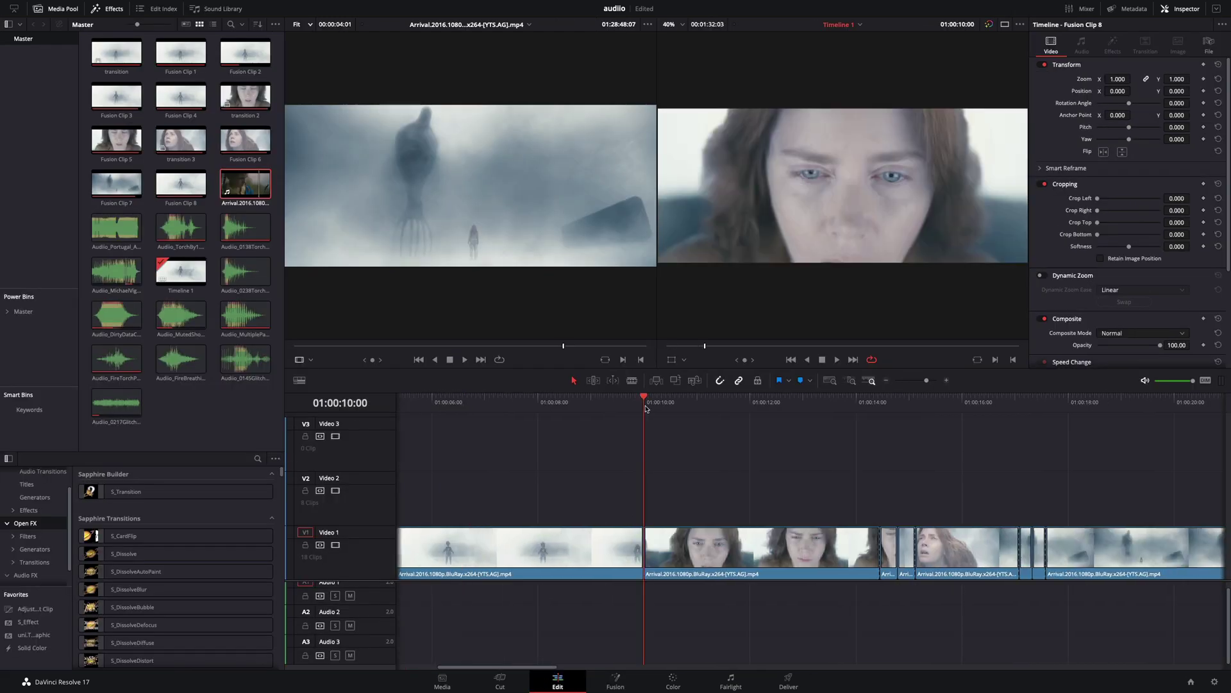
{"action": "left_click_drag", "start_coordinate": [650, 544], "coordinate": [637, 500]}
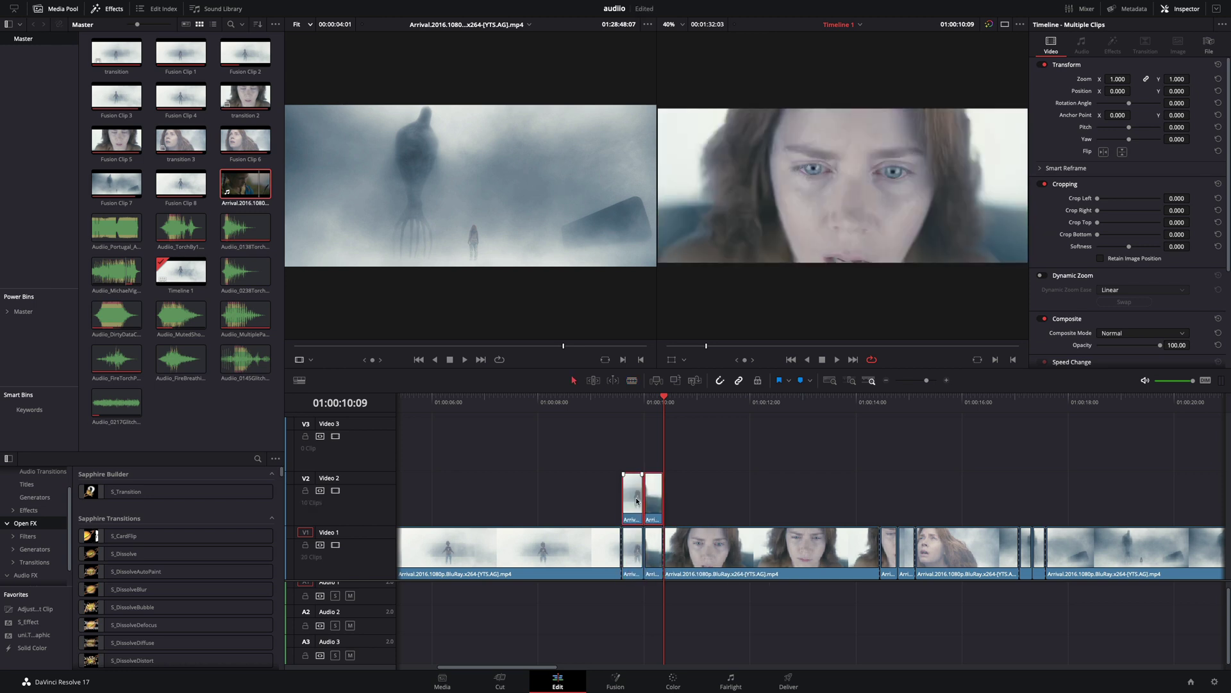
Combine the two duplicated pieces on Video 2 into a new compound clip.
{"action": "right_click", "coordinate": [637, 500]}
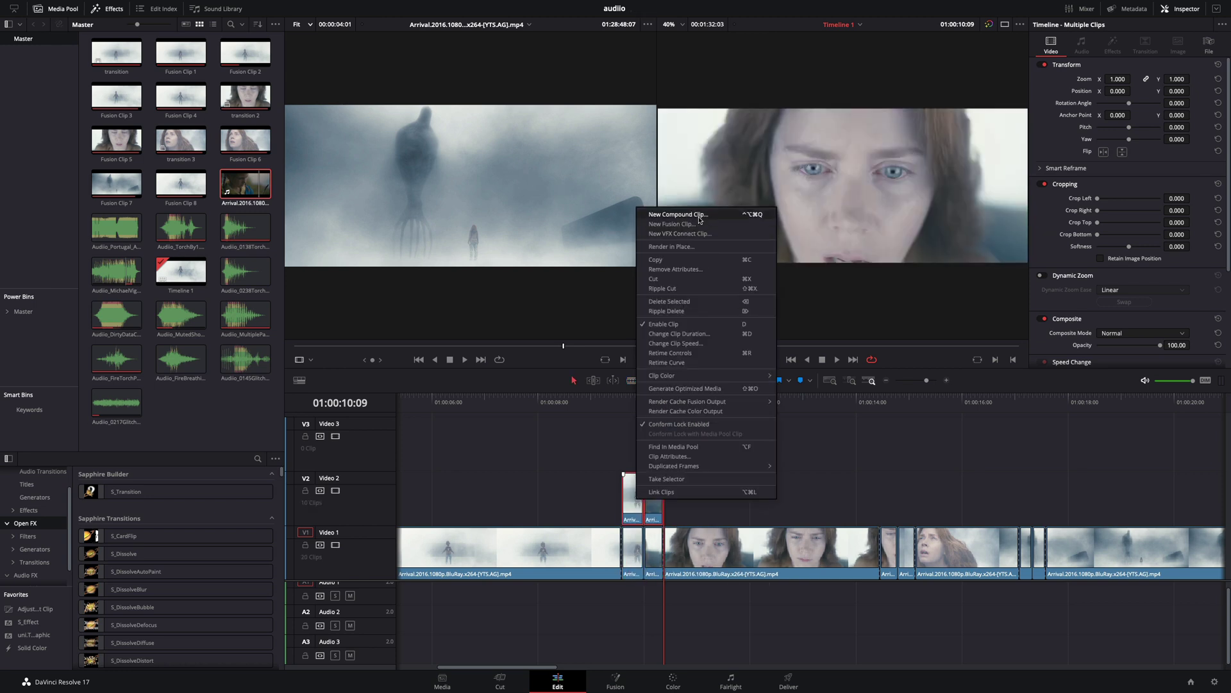
{"action": "left_click", "coordinate": [664, 214]}
{"action": "key", "text": "Return"}
{"action": "right_click", "coordinate": [636, 492]}
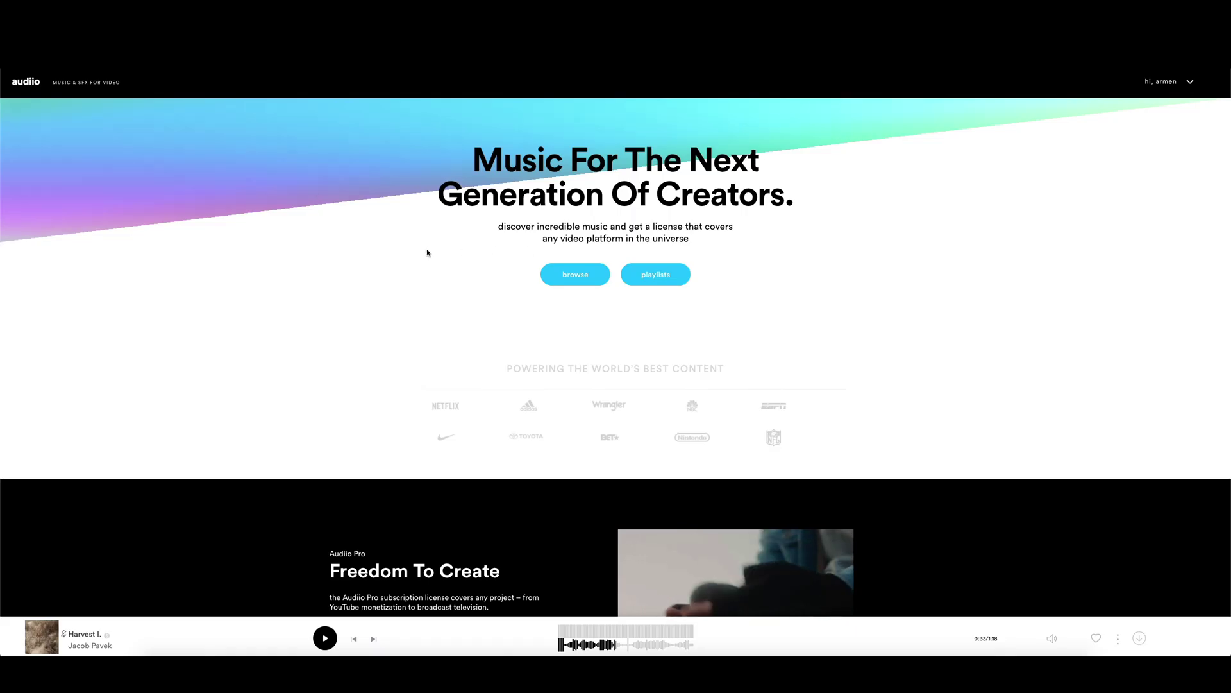
Switch to the Audiio website and open the Mysterious playlist from the mood playlists.
{"action": "scroll", "coordinate": [286, 231], "scroll_direction": "down", "scroll_amount": 10}
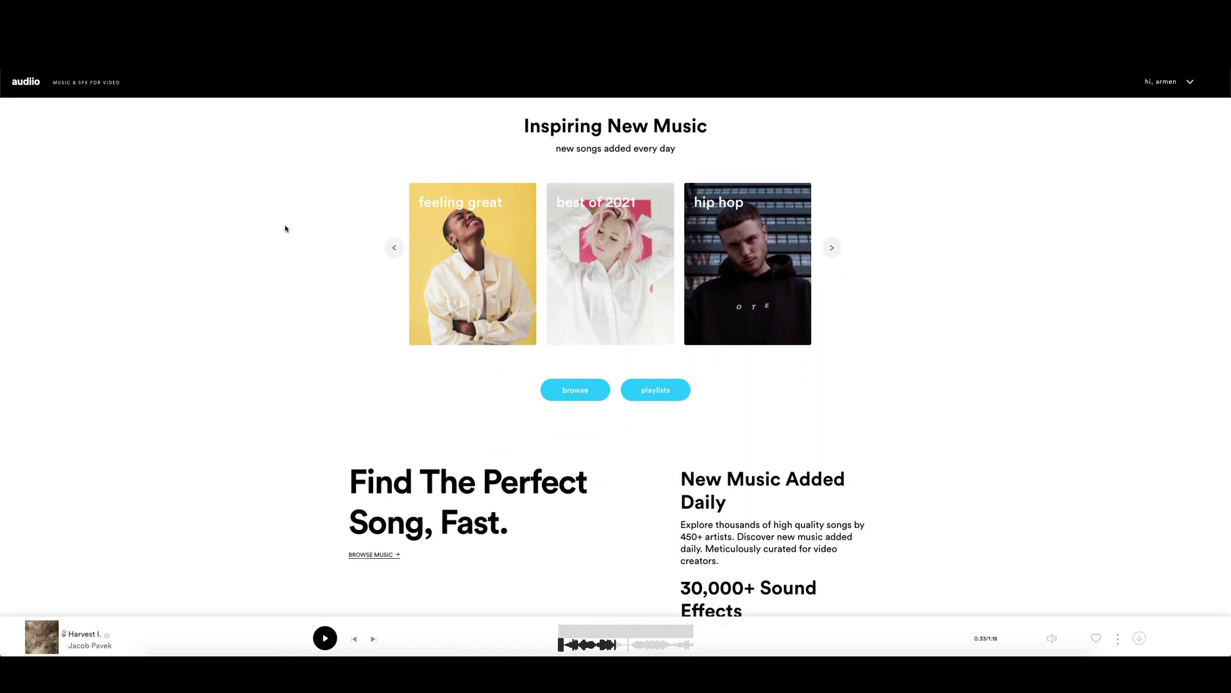
{"action": "scroll", "coordinate": [286, 229], "scroll_direction": "down", "scroll_amount": 6}
{"action": "scroll", "coordinate": [286, 229], "scroll_direction": "down", "scroll_amount": 1}
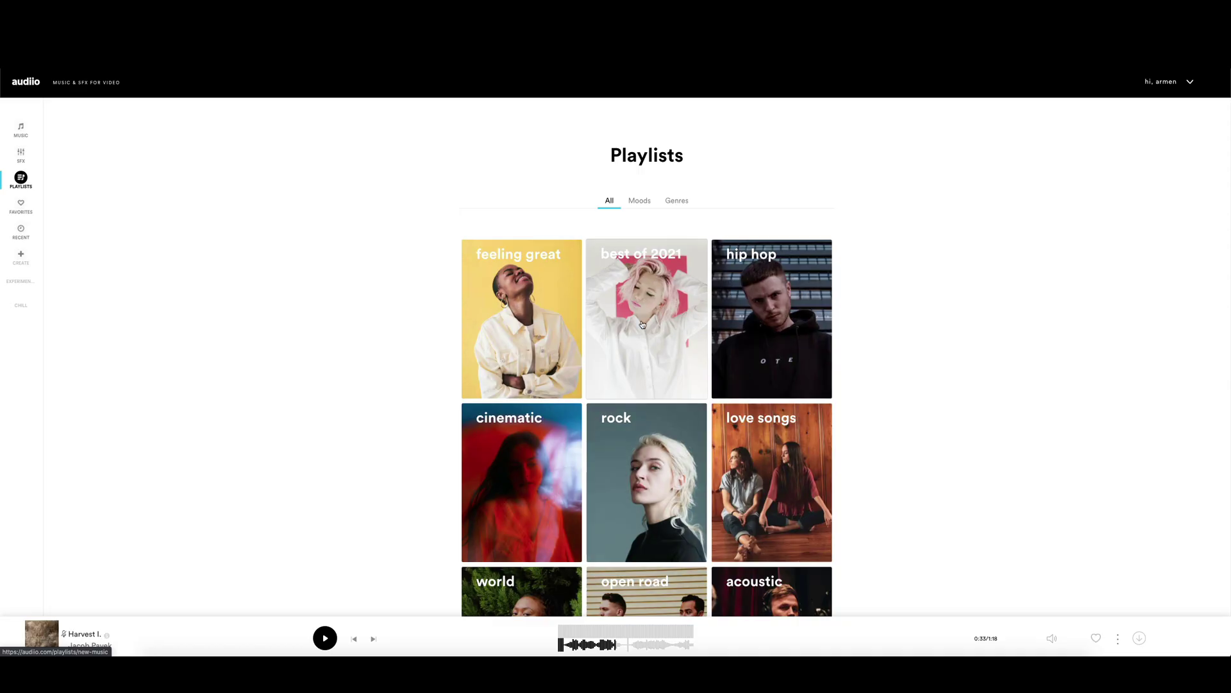
{"action": "scroll", "coordinate": [654, 165], "scroll_direction": "down", "scroll_amount": 1}
{"action": "left_click", "coordinate": [641, 143]}
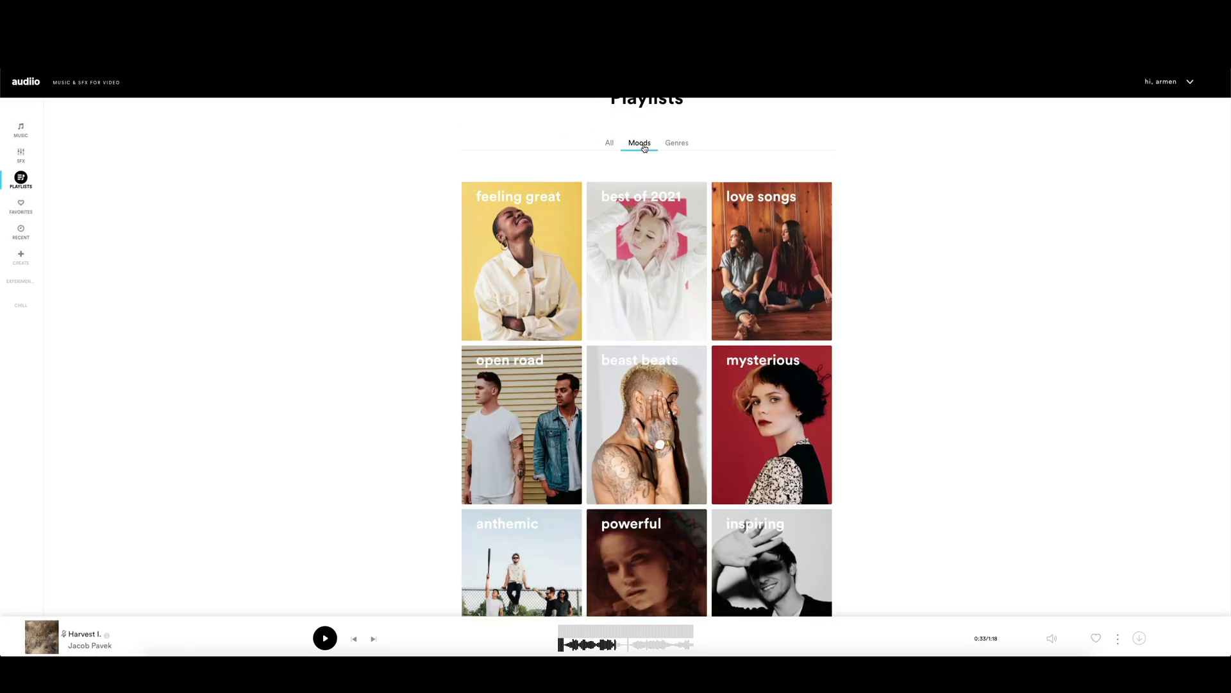
{"action": "left_click", "coordinate": [763, 379]}
{"action": "scroll", "coordinate": [562, 386], "scroll_direction": "down", "scroll_amount": 1}
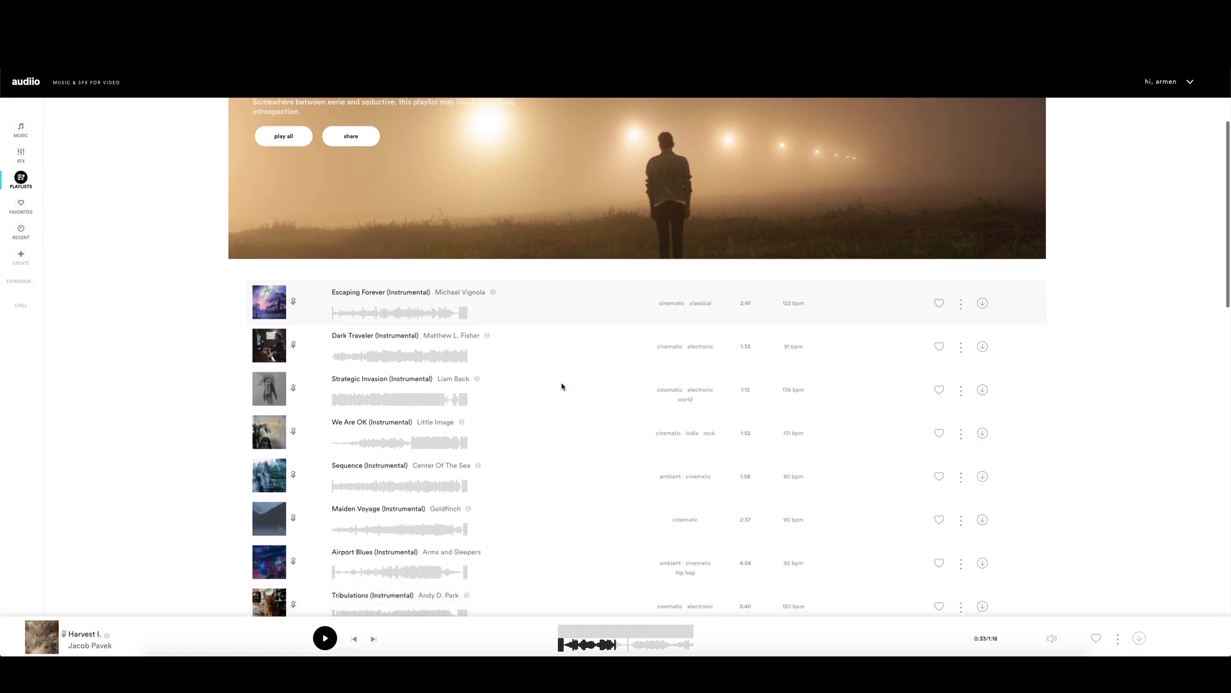
Create a license for the Escaping Forever (Instrumental) track and view it in the licenses list.
{"action": "left_click", "coordinate": [961, 306]}
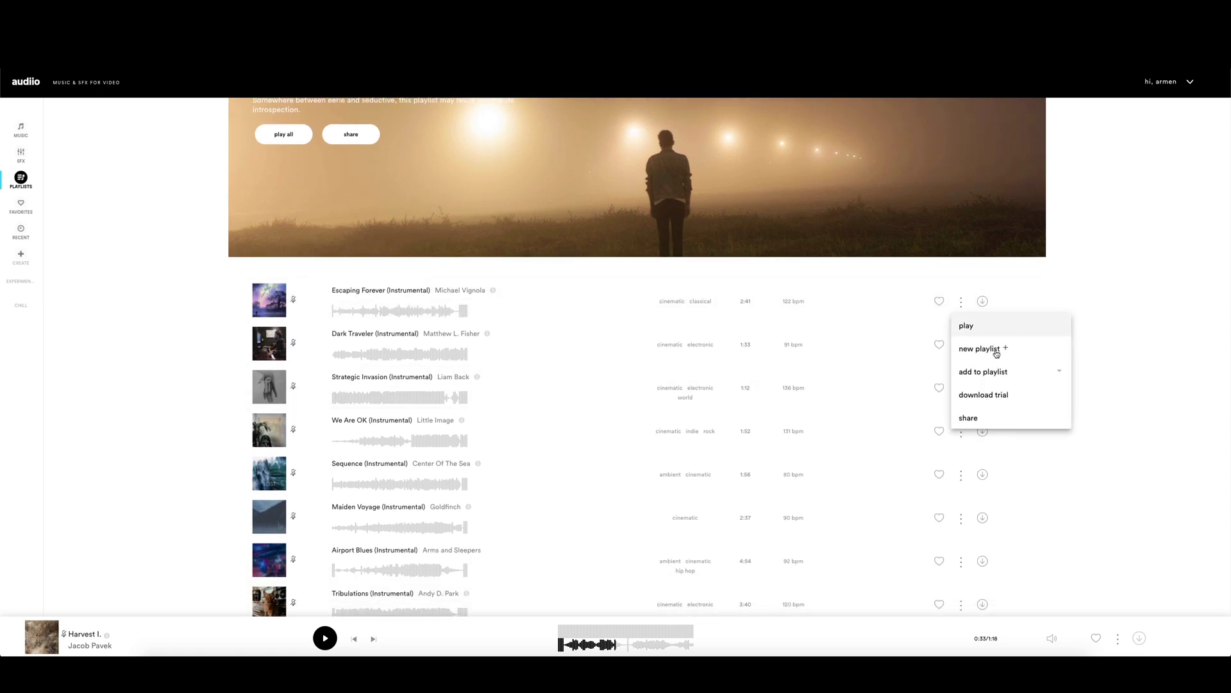
{"action": "left_click", "coordinate": [963, 311]}
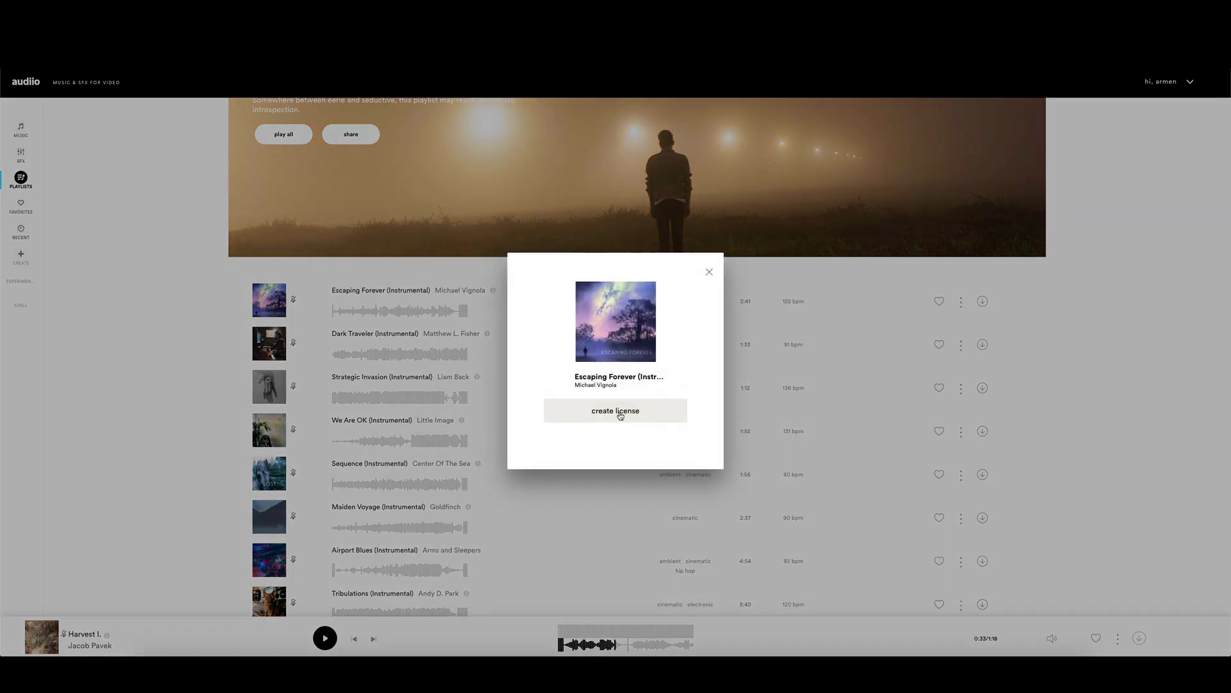
{"action": "left_click", "coordinate": [620, 413]}
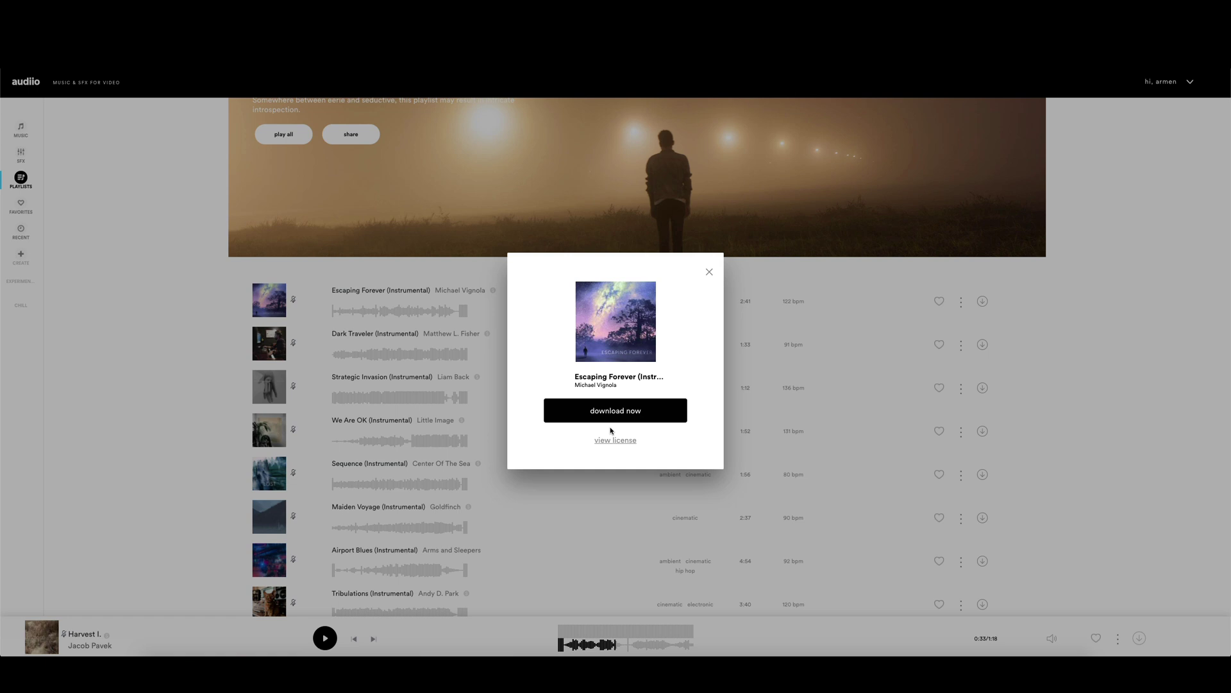
{"action": "left_click", "coordinate": [614, 440]}
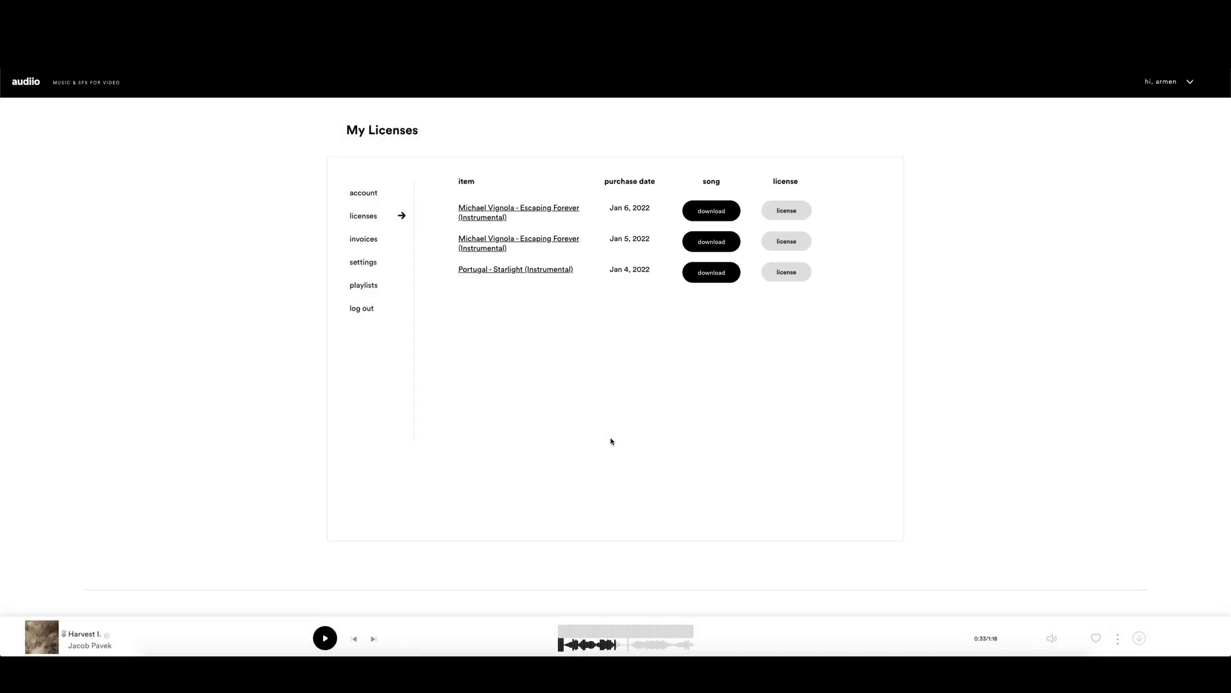
{"action": "left_click", "coordinate": [543, 239]}
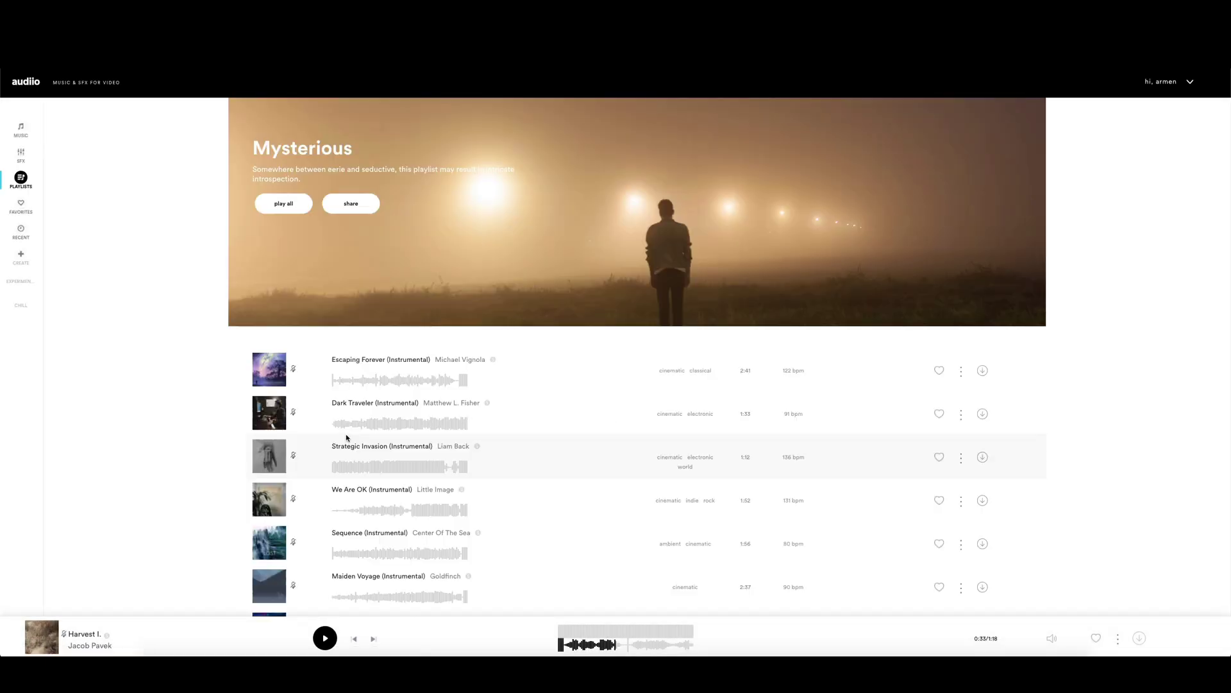
Go to the full music library and filter it by the chill mood.
{"action": "left_click", "coordinate": [22, 135]}
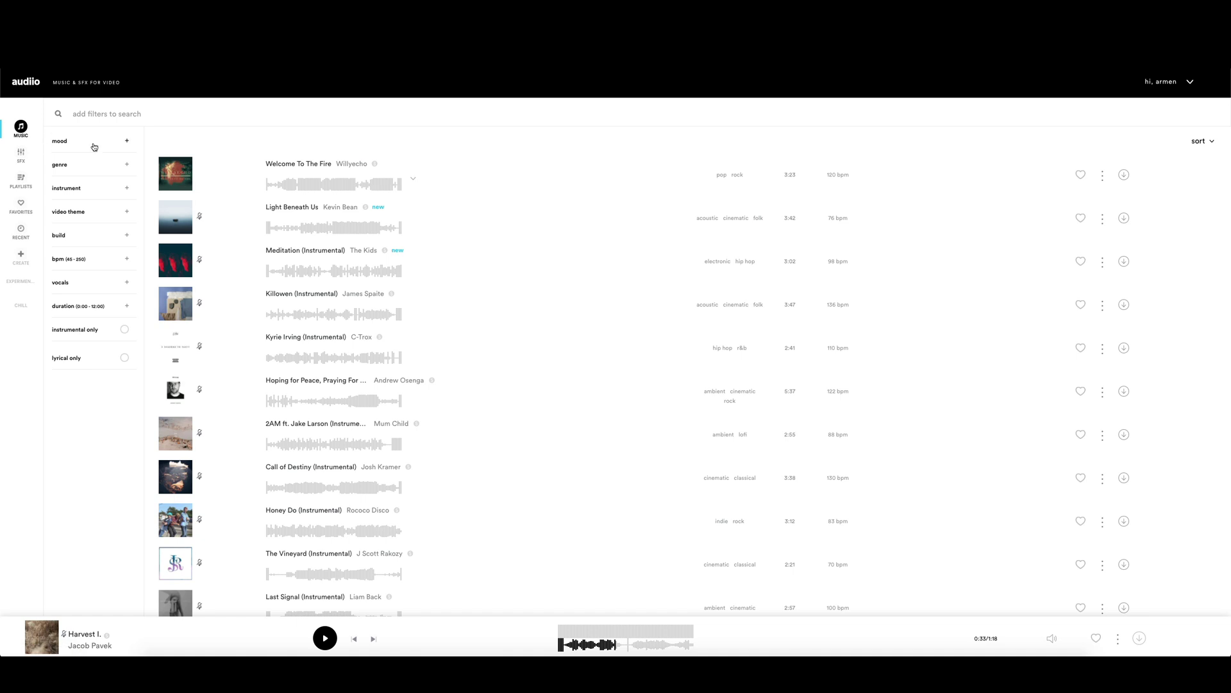
{"action": "left_click", "coordinate": [94, 147]}
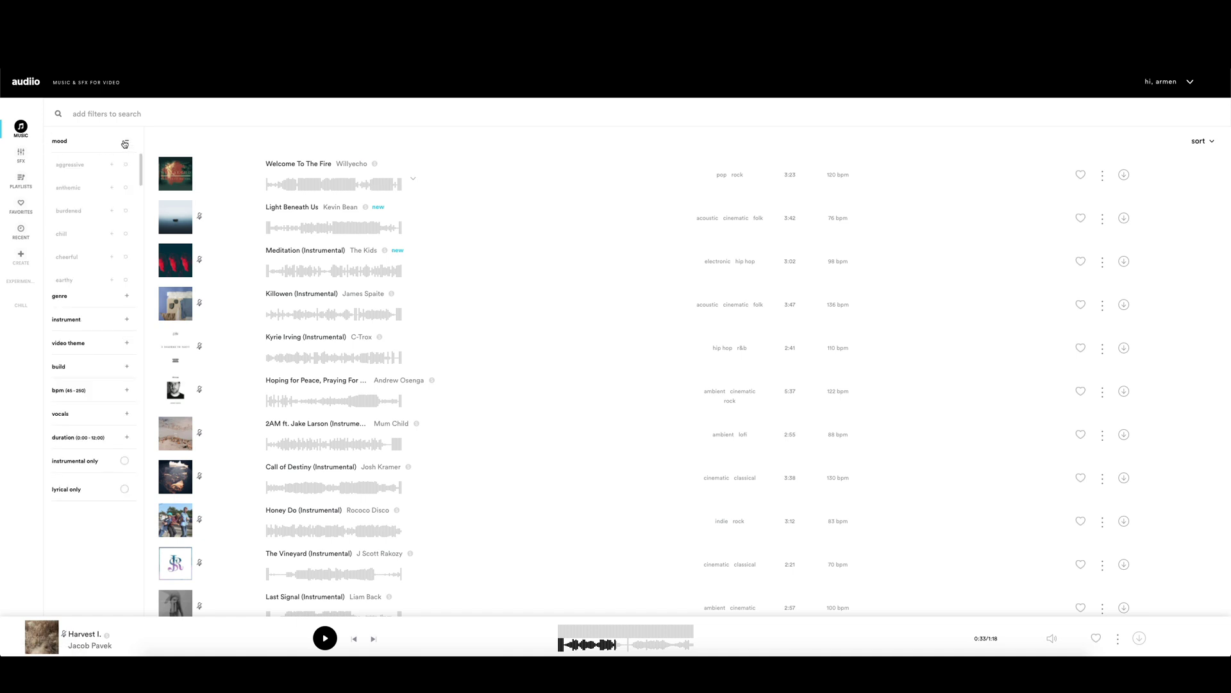
{"action": "left_click", "coordinate": [111, 234]}
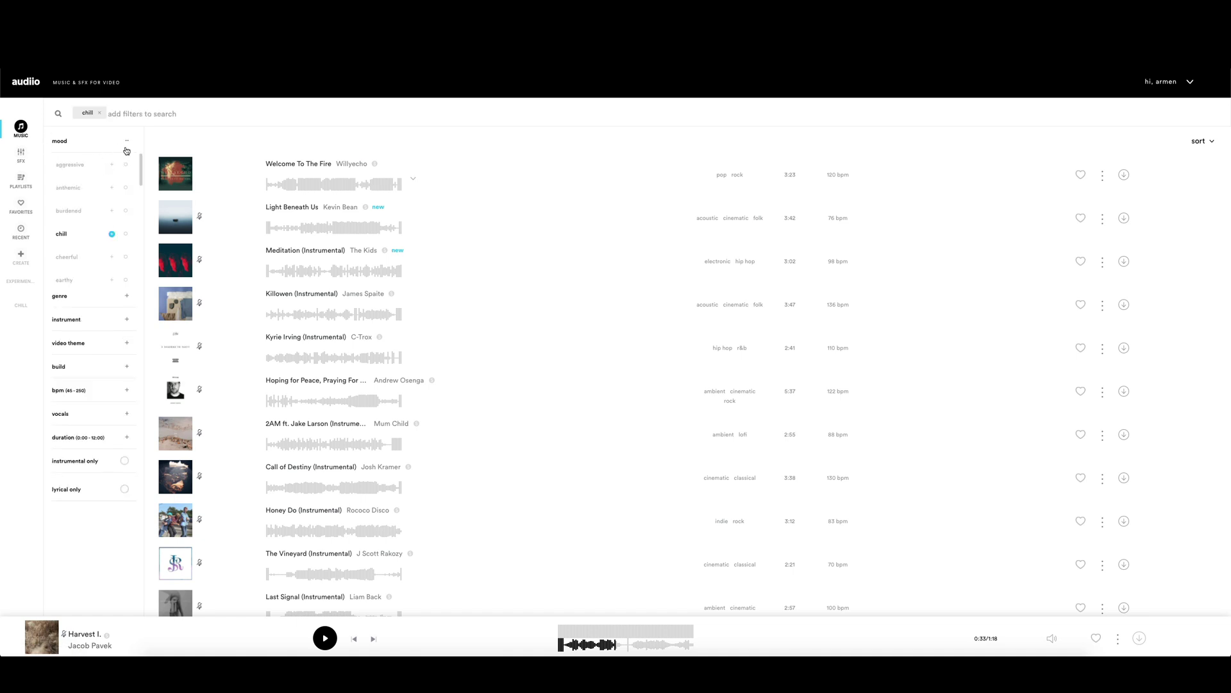
{"action": "left_click", "coordinate": [128, 142]}
Add the cinematic genre and slow motion video theme to the music filters.
{"action": "left_click", "coordinate": [127, 166]}
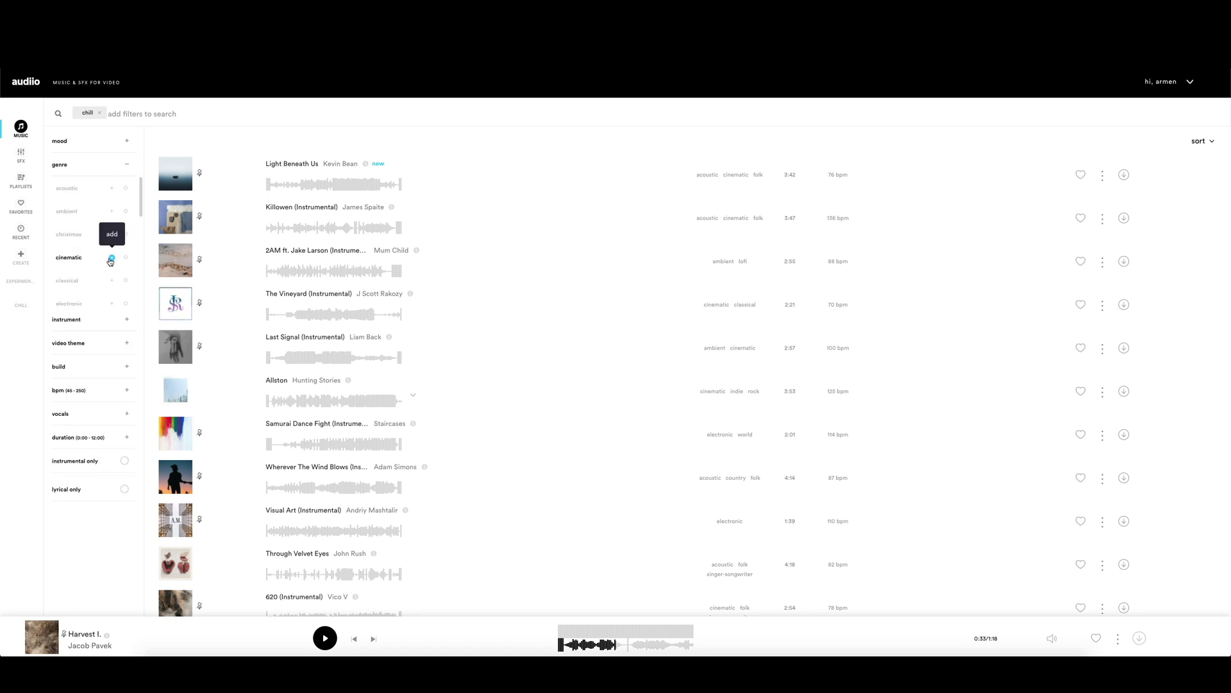
{"action": "left_click", "coordinate": [112, 257]}
{"action": "left_click", "coordinate": [129, 166]}
{"action": "left_click", "coordinate": [127, 211]}
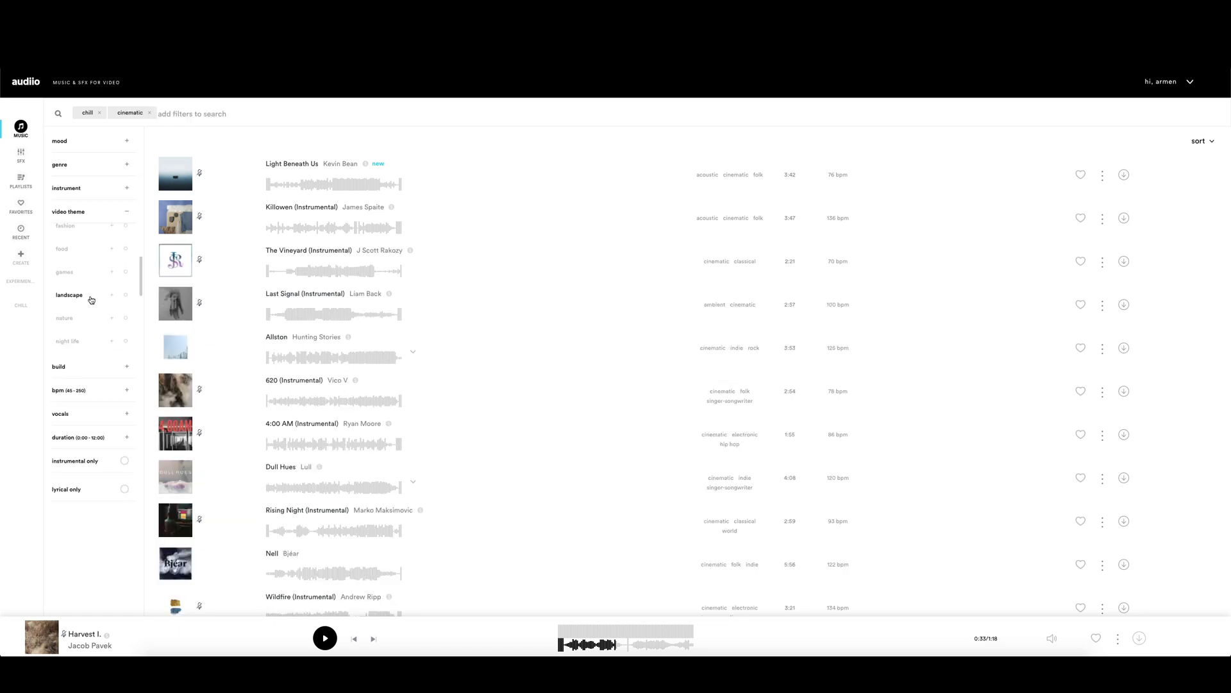
{"action": "left_click", "coordinate": [112, 280]}
{"action": "left_click", "coordinate": [128, 212]}
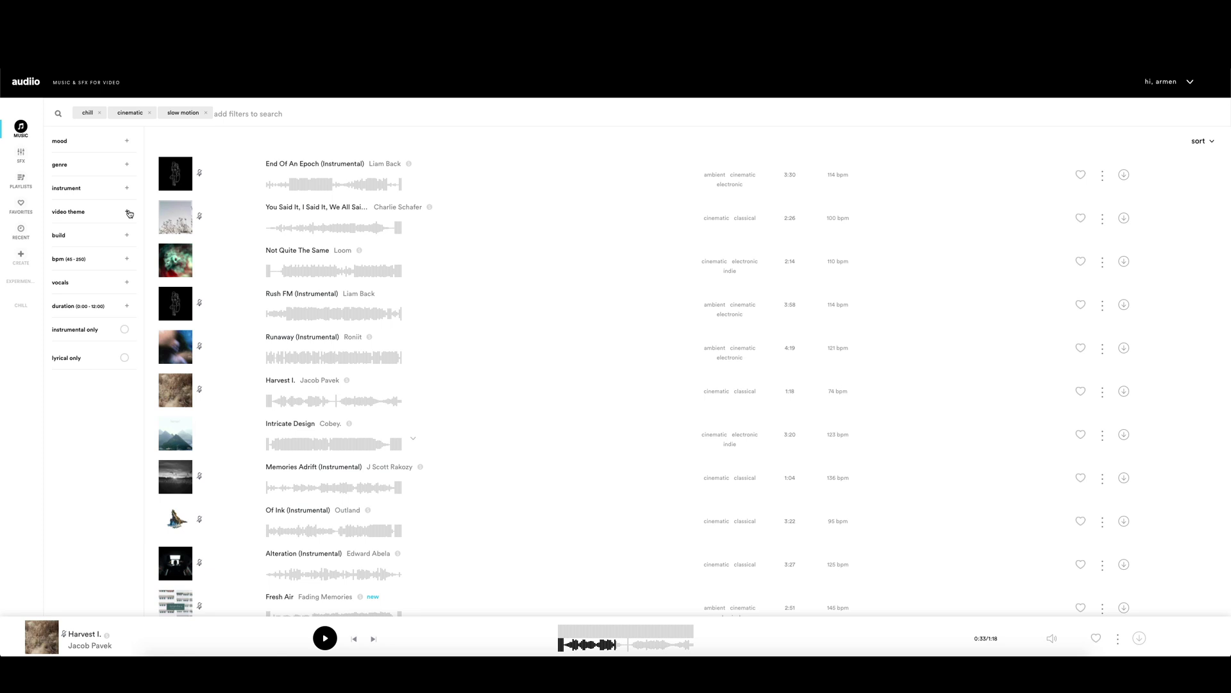
Try the steady and ascending build filters on the music results.
{"action": "left_click", "coordinate": [127, 236]}
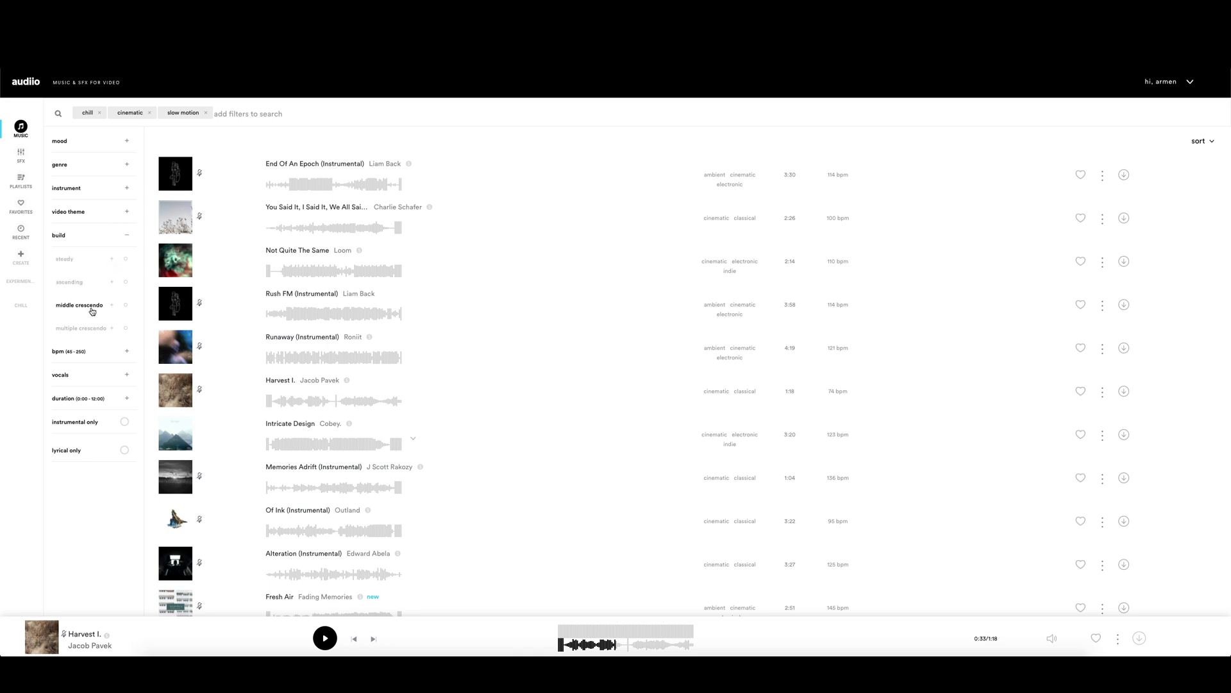
{"action": "left_click", "coordinate": [112, 260]}
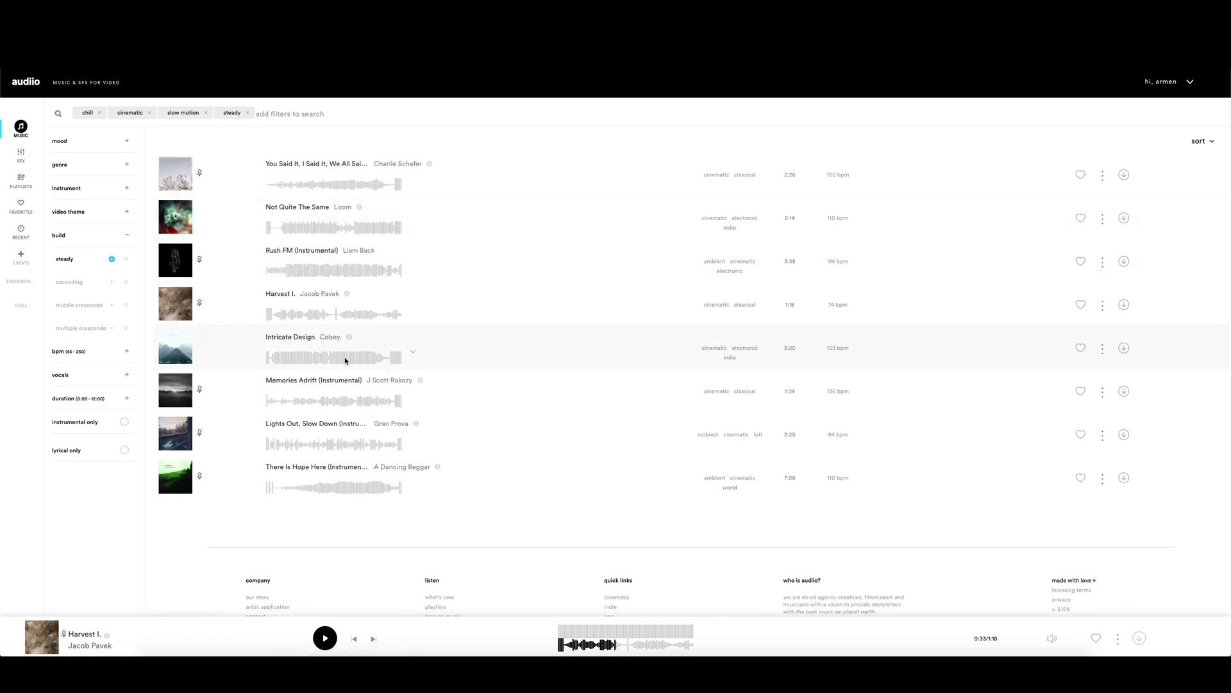
{"action": "left_click", "coordinate": [111, 260]}
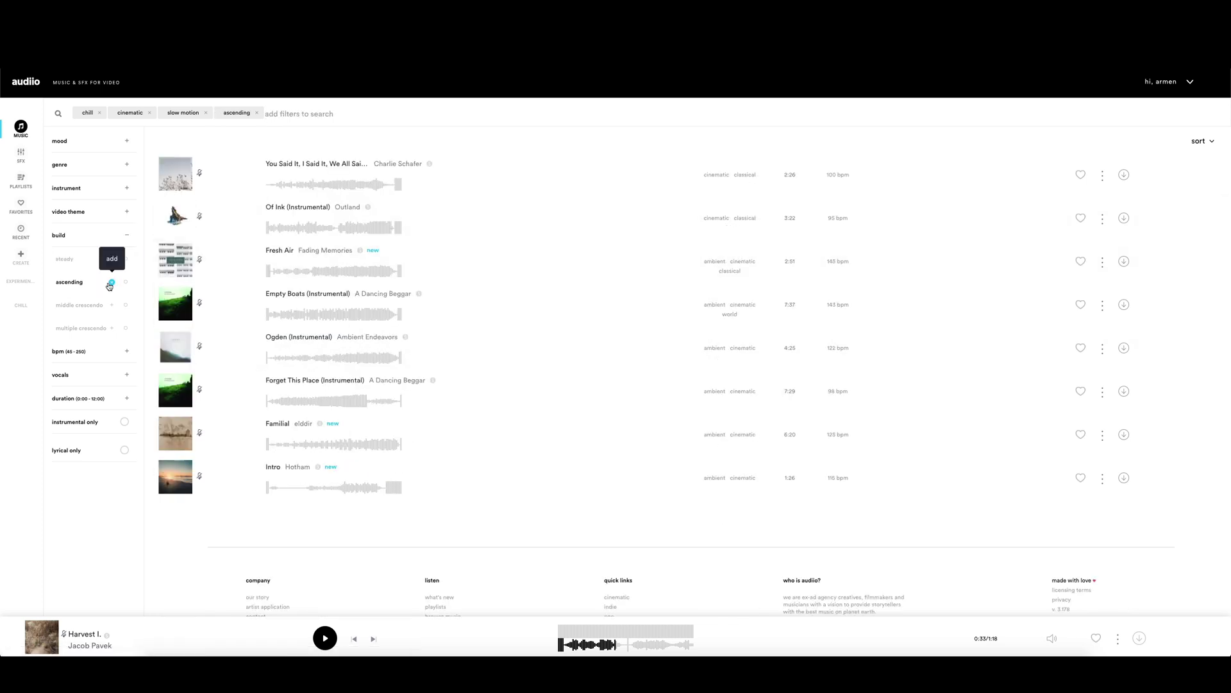
{"action": "left_click", "coordinate": [111, 328]}
{"action": "left_click", "coordinate": [126, 235]}
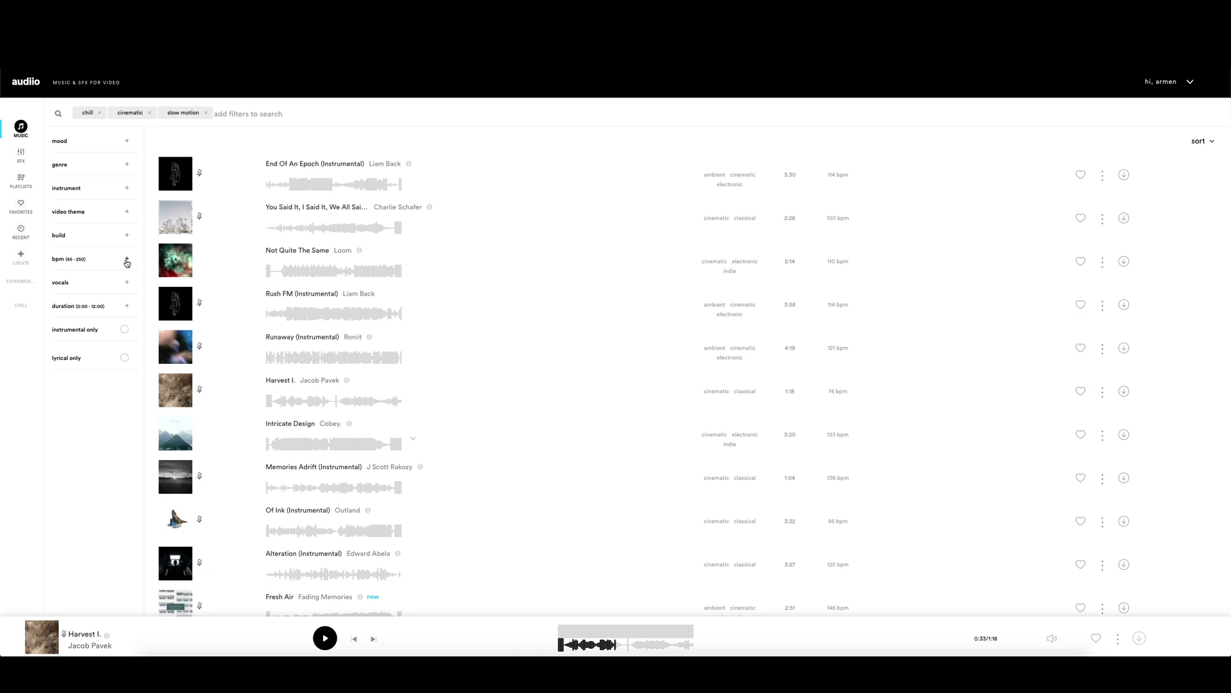
Limit the music results to a tempo range of 45 to 105 bpm.
{"action": "left_click", "coordinate": [127, 261]}
{"action": "left_click_drag", "start_coordinate": [125, 286], "coordinate": [83, 285]}
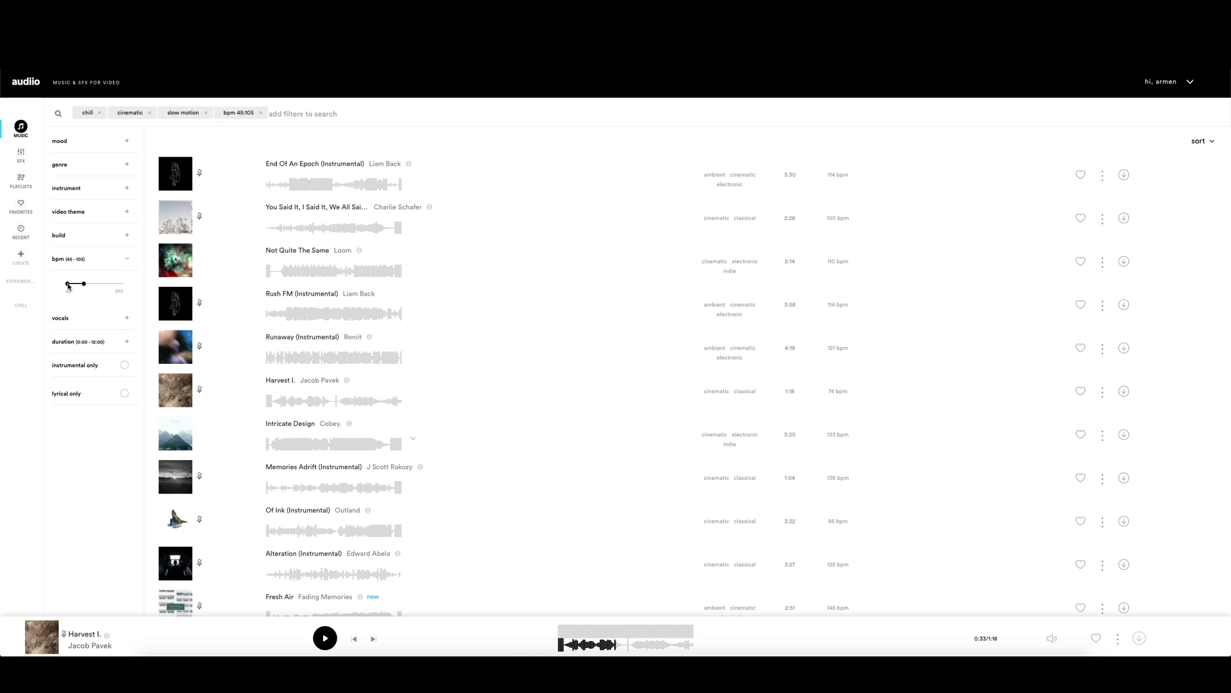
{"action": "left_click", "coordinate": [127, 259]}
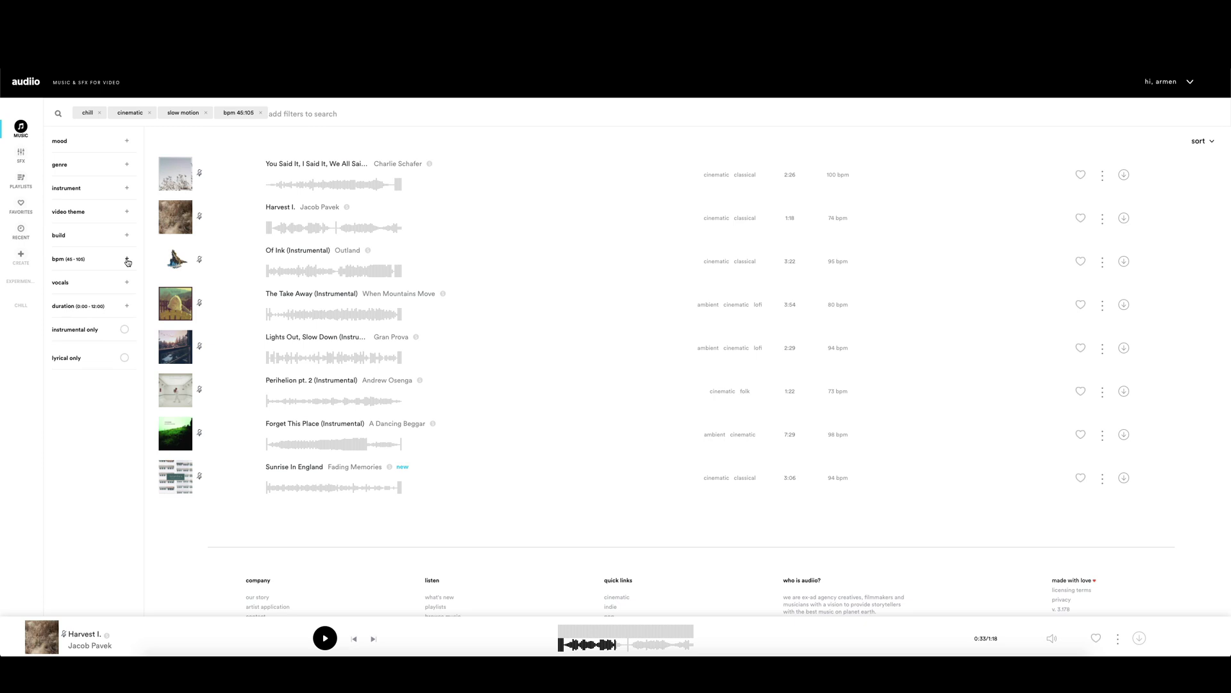
{"action": "left_click", "coordinate": [125, 284]}
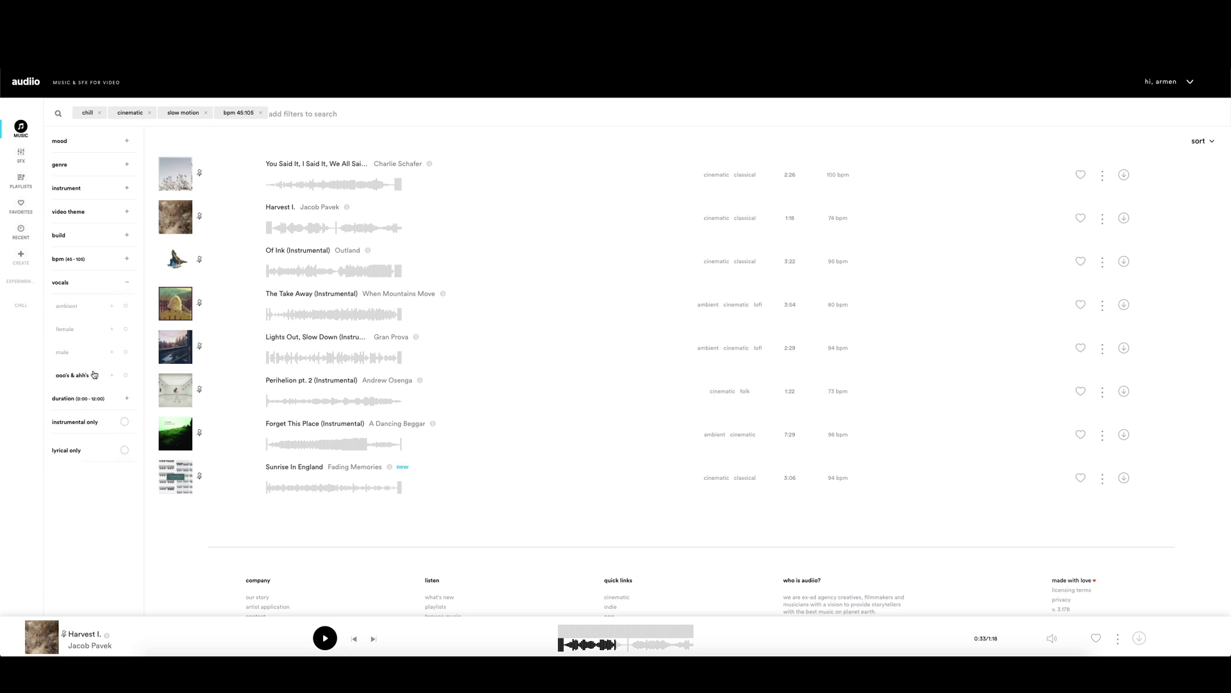
{"action": "left_click", "coordinate": [126, 286]}
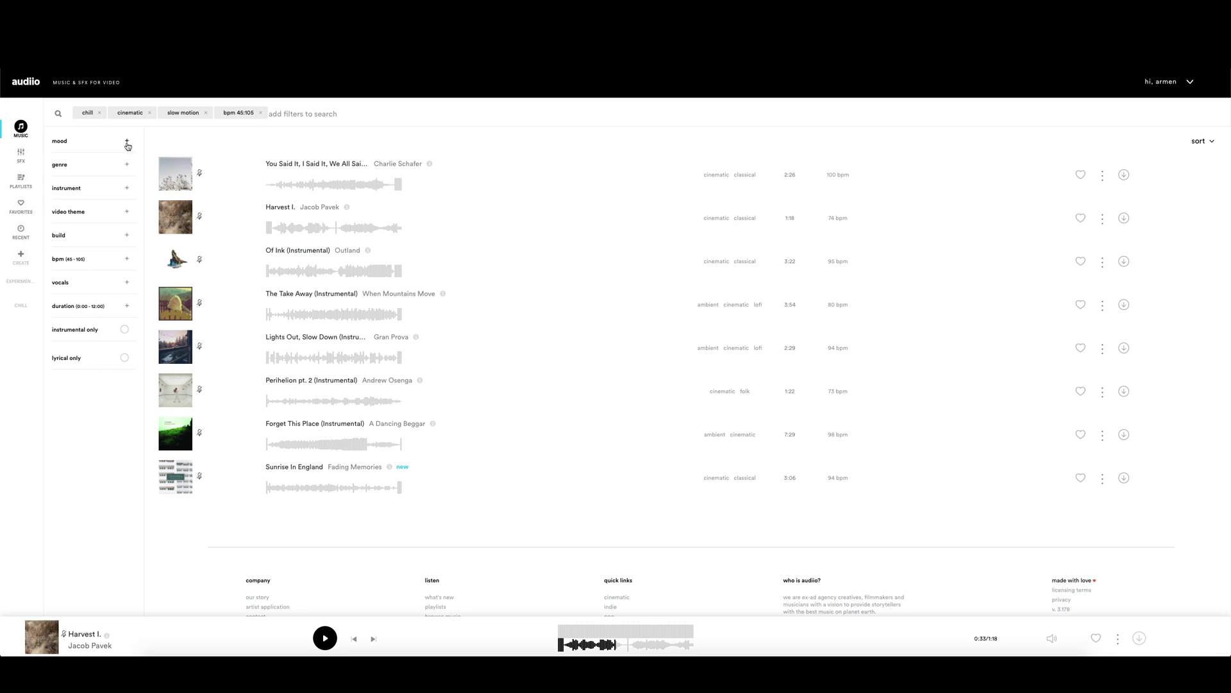
Go to the sound effects library and search it for "whoosh".
{"action": "left_click", "coordinate": [22, 156]}
{"action": "left_click", "coordinate": [22, 156]}
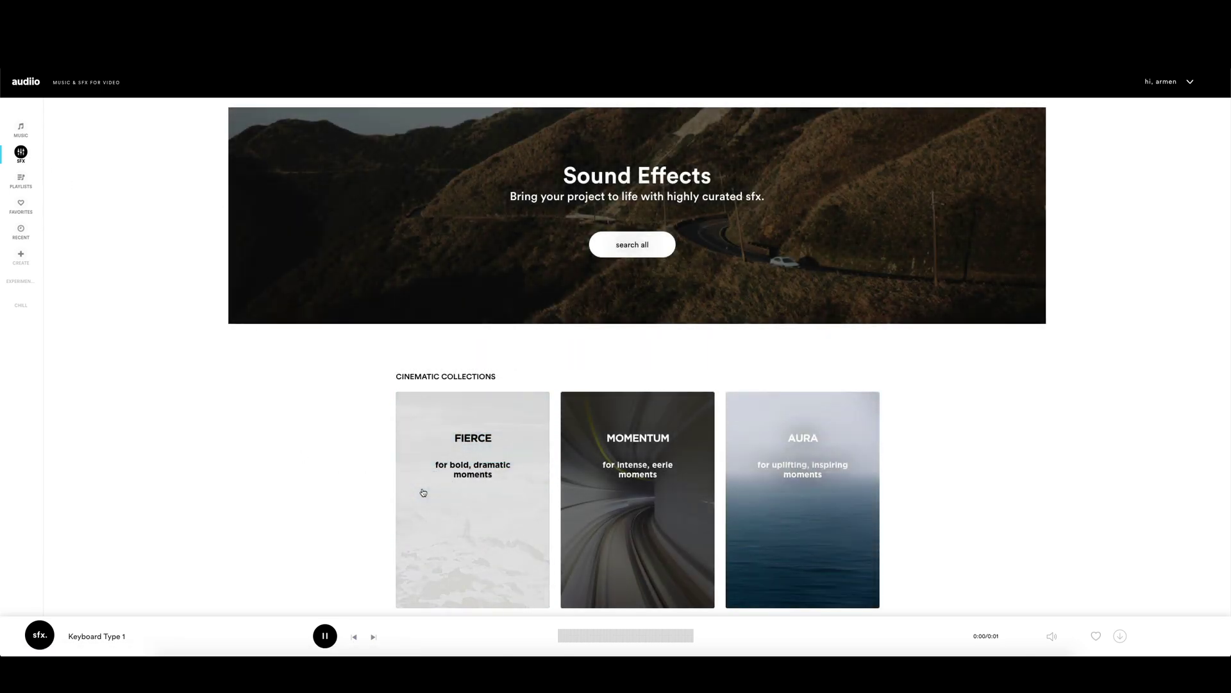
{"action": "scroll", "coordinate": [802, 500], "scroll_direction": "down", "scroll_amount": 5}
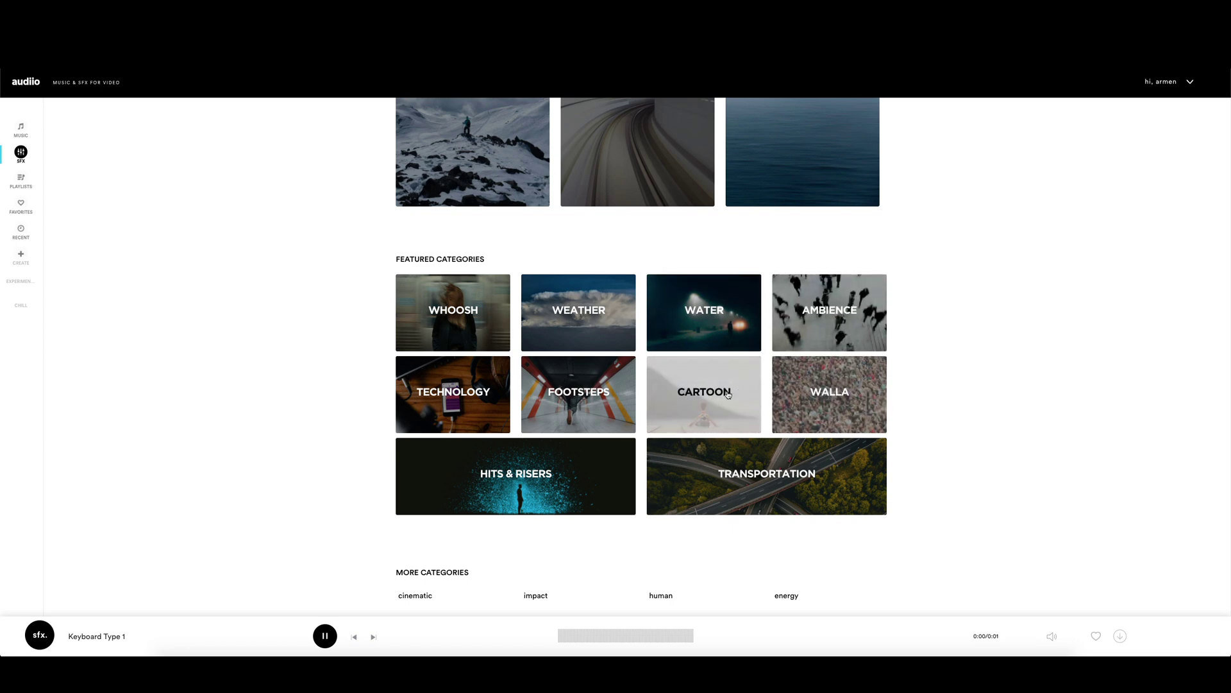
{"action": "left_click", "coordinate": [597, 481]}
{"action": "type", "text": "whoosh"}
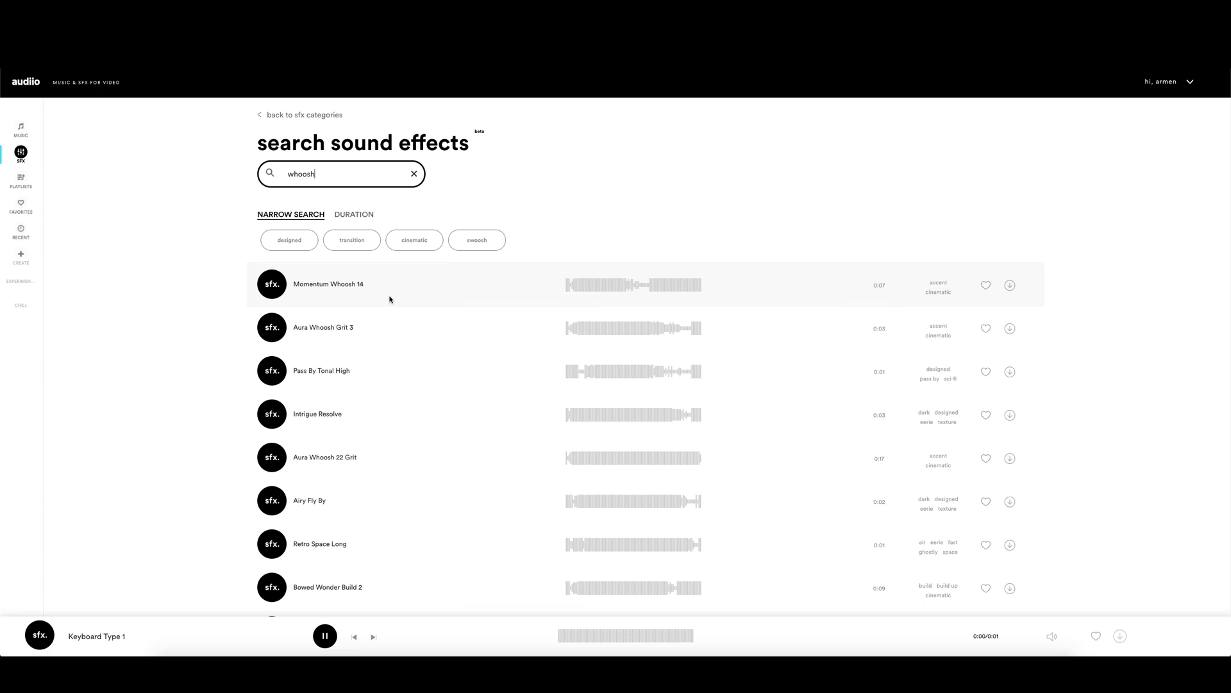
Look over the whoosh sound effects and check the duration and narrow-search filter options.
{"action": "scroll", "coordinate": [390, 299], "scroll_direction": "down", "scroll_amount": 1}
{"action": "scroll", "coordinate": [308, 231], "scroll_direction": "down", "scroll_amount": 1}
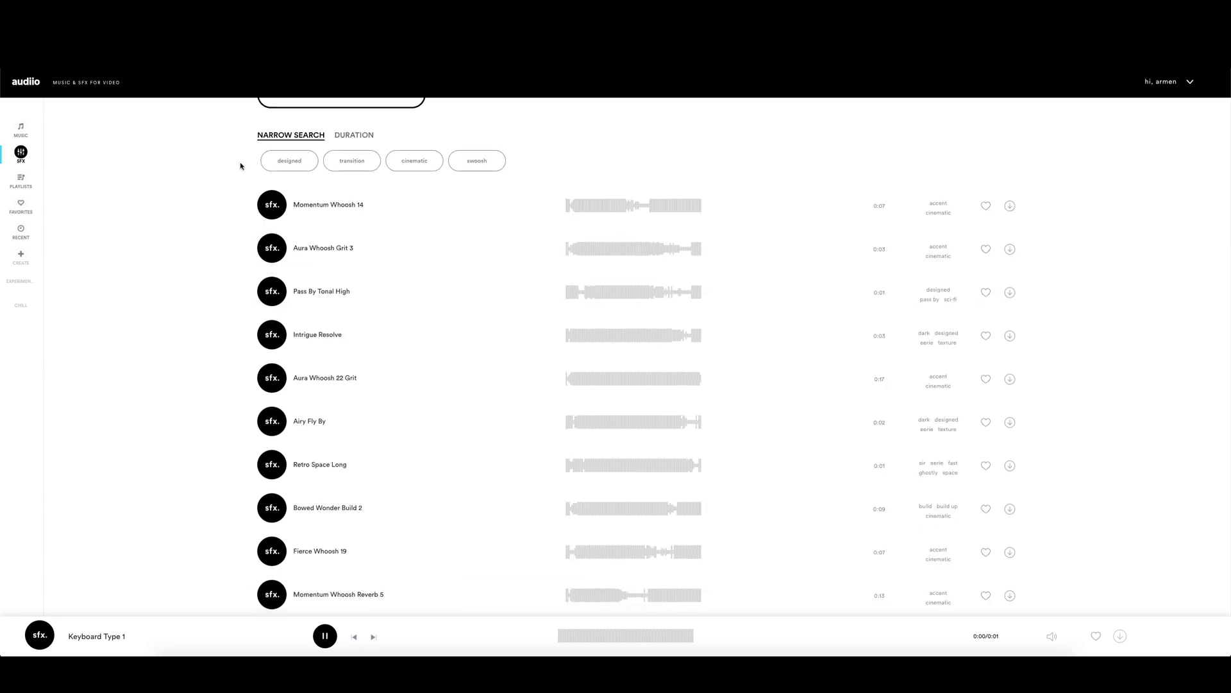
{"action": "left_click", "coordinate": [340, 137]}
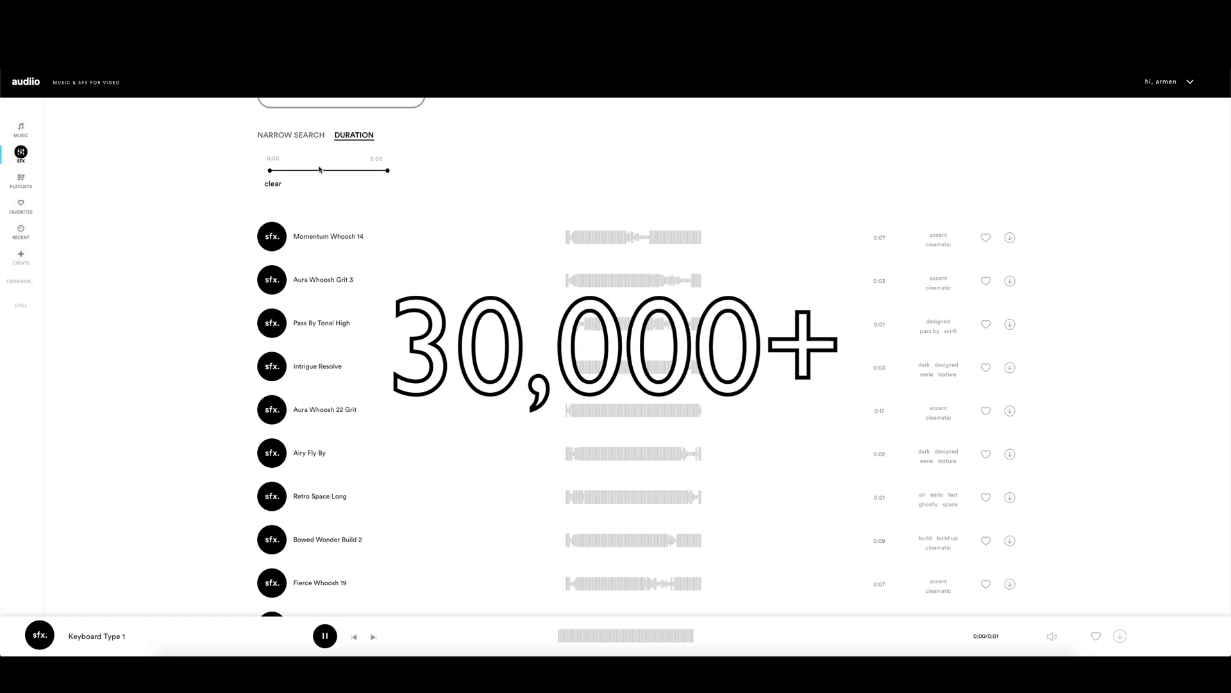
{"action": "left_click", "coordinate": [303, 137]}
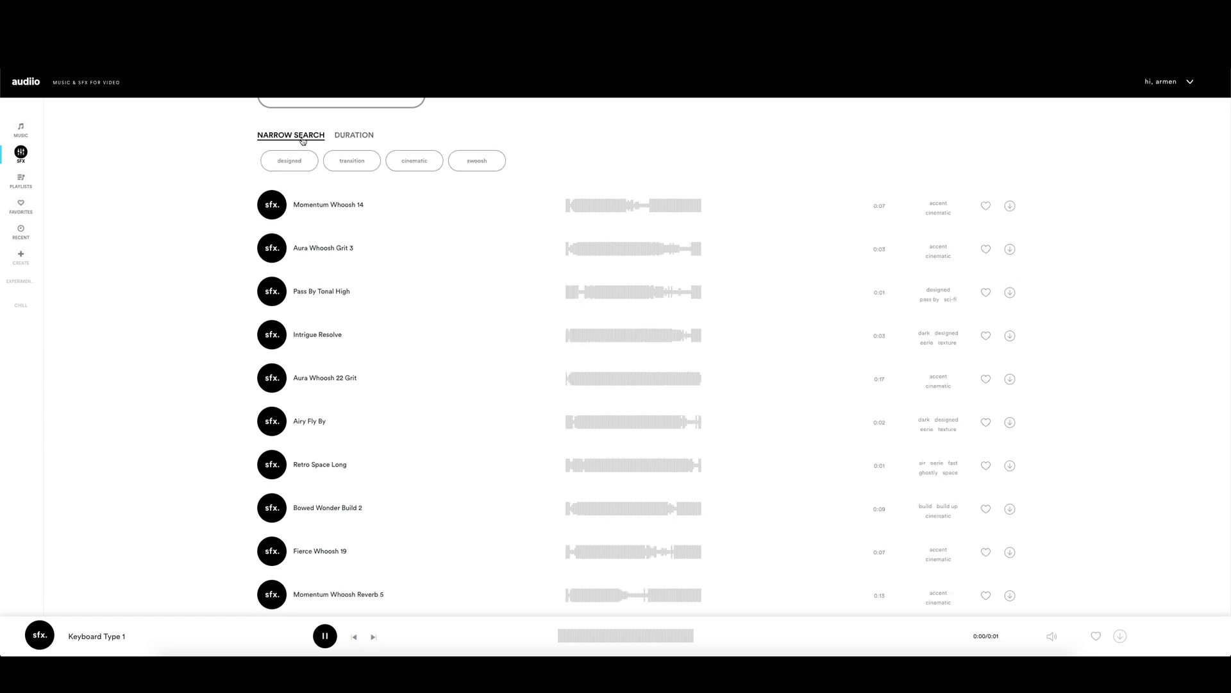